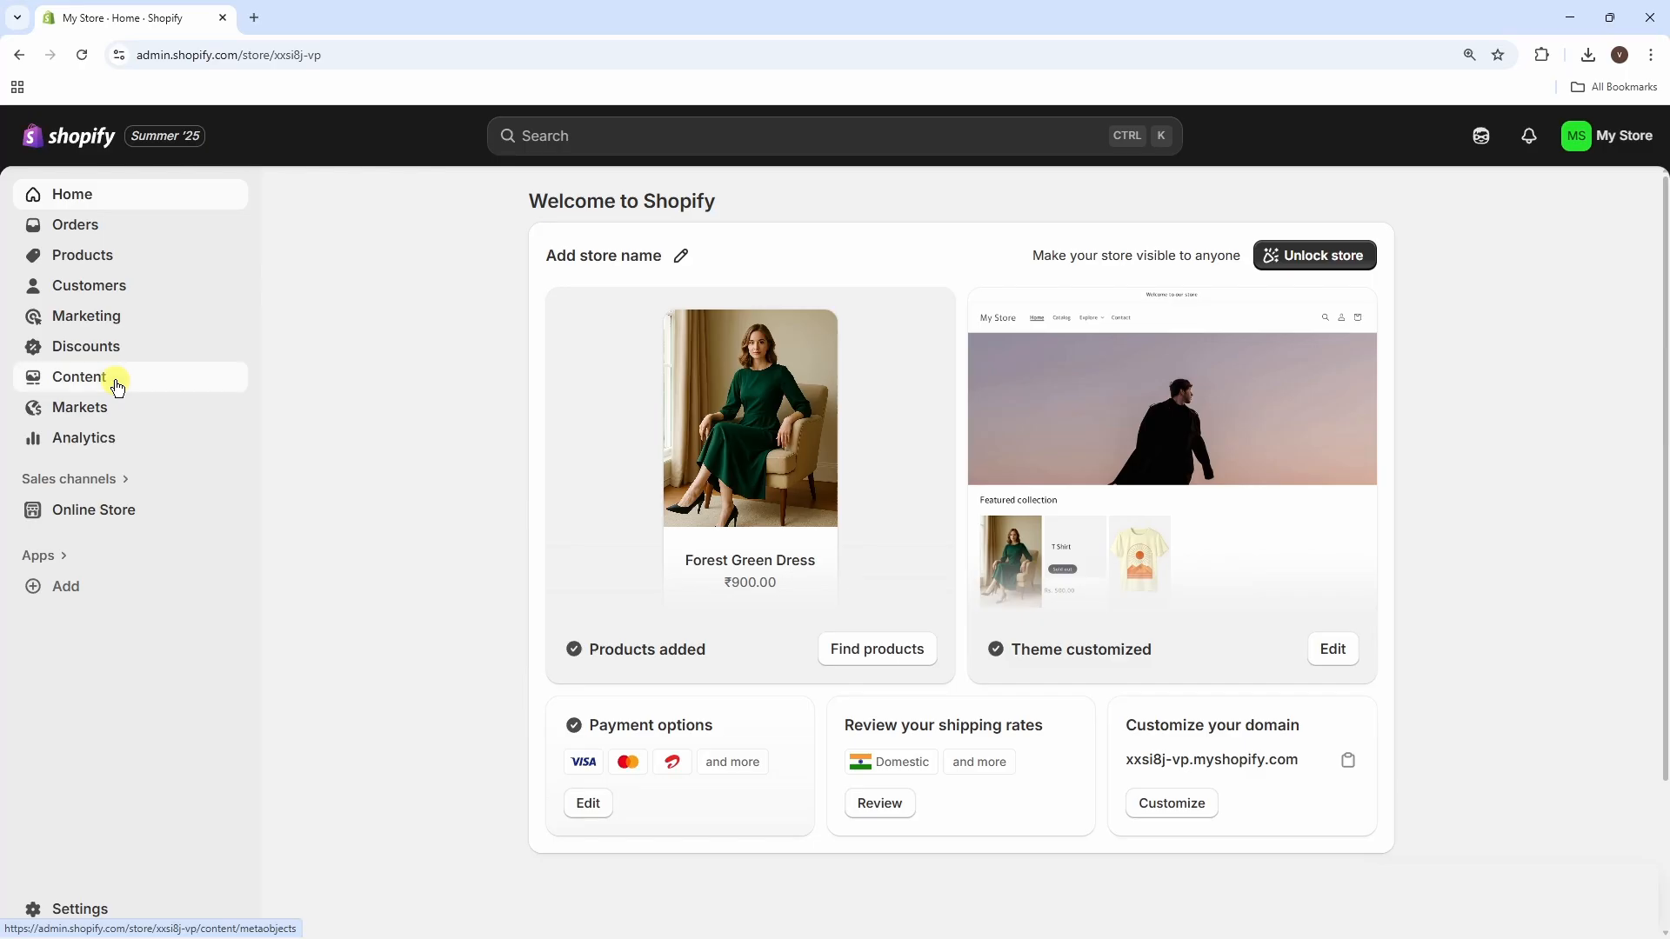
- Open the store's Main menu for editing and preview the storefront's existing header navigation
click(118, 383)
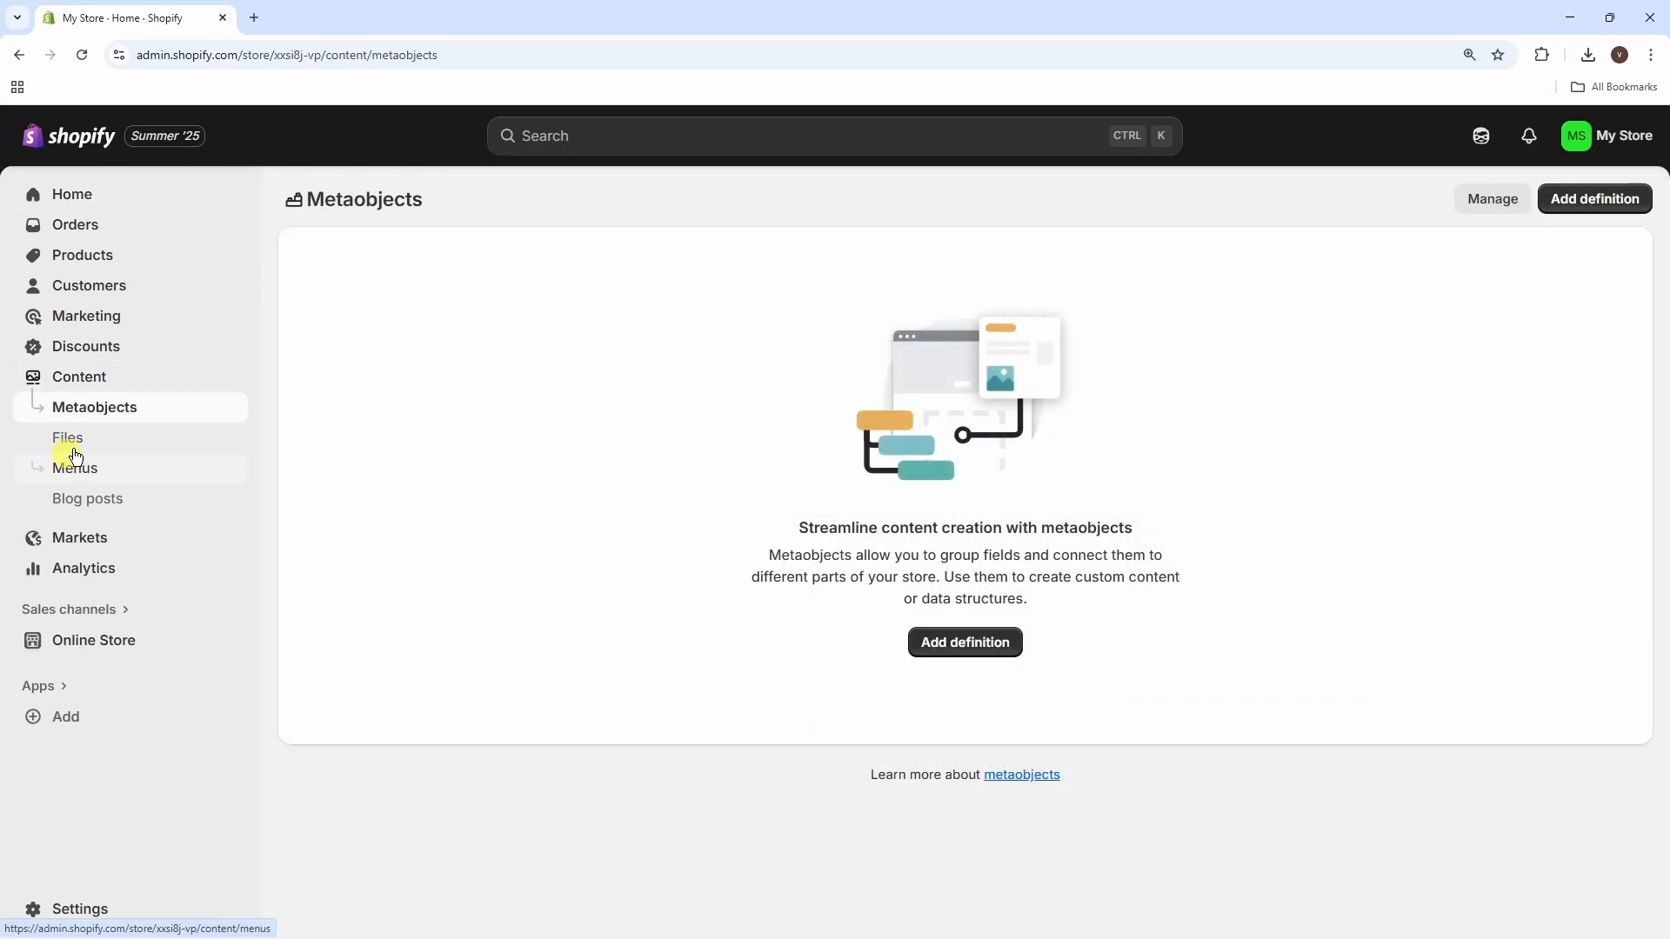
click(104, 474)
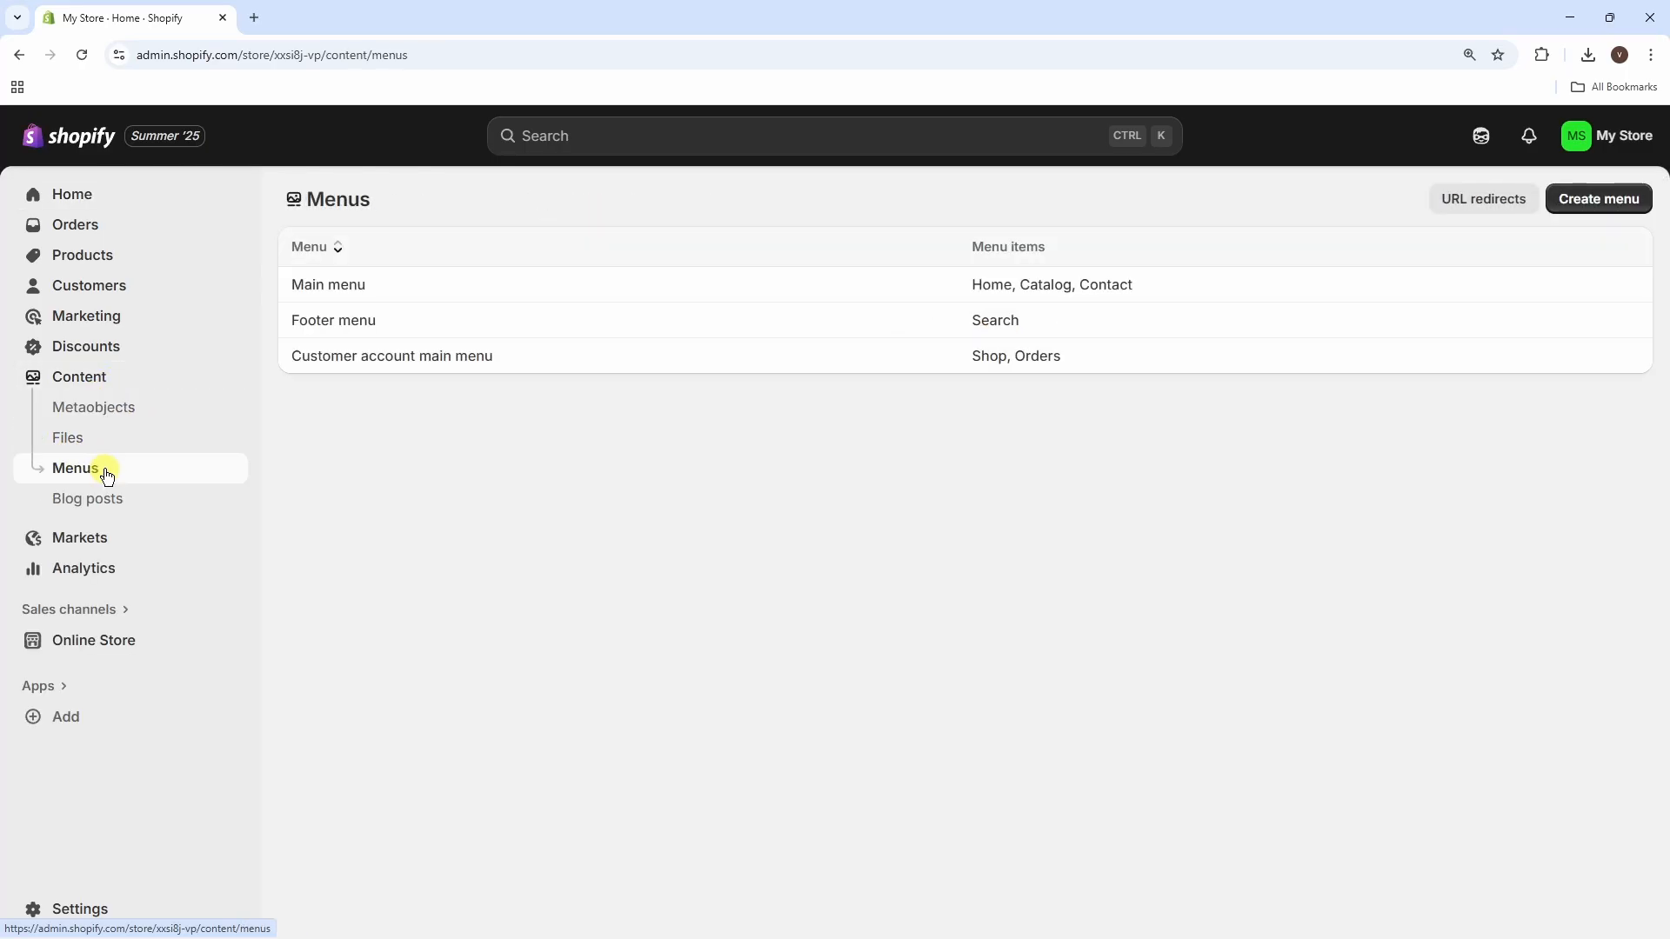
click(367, 294)
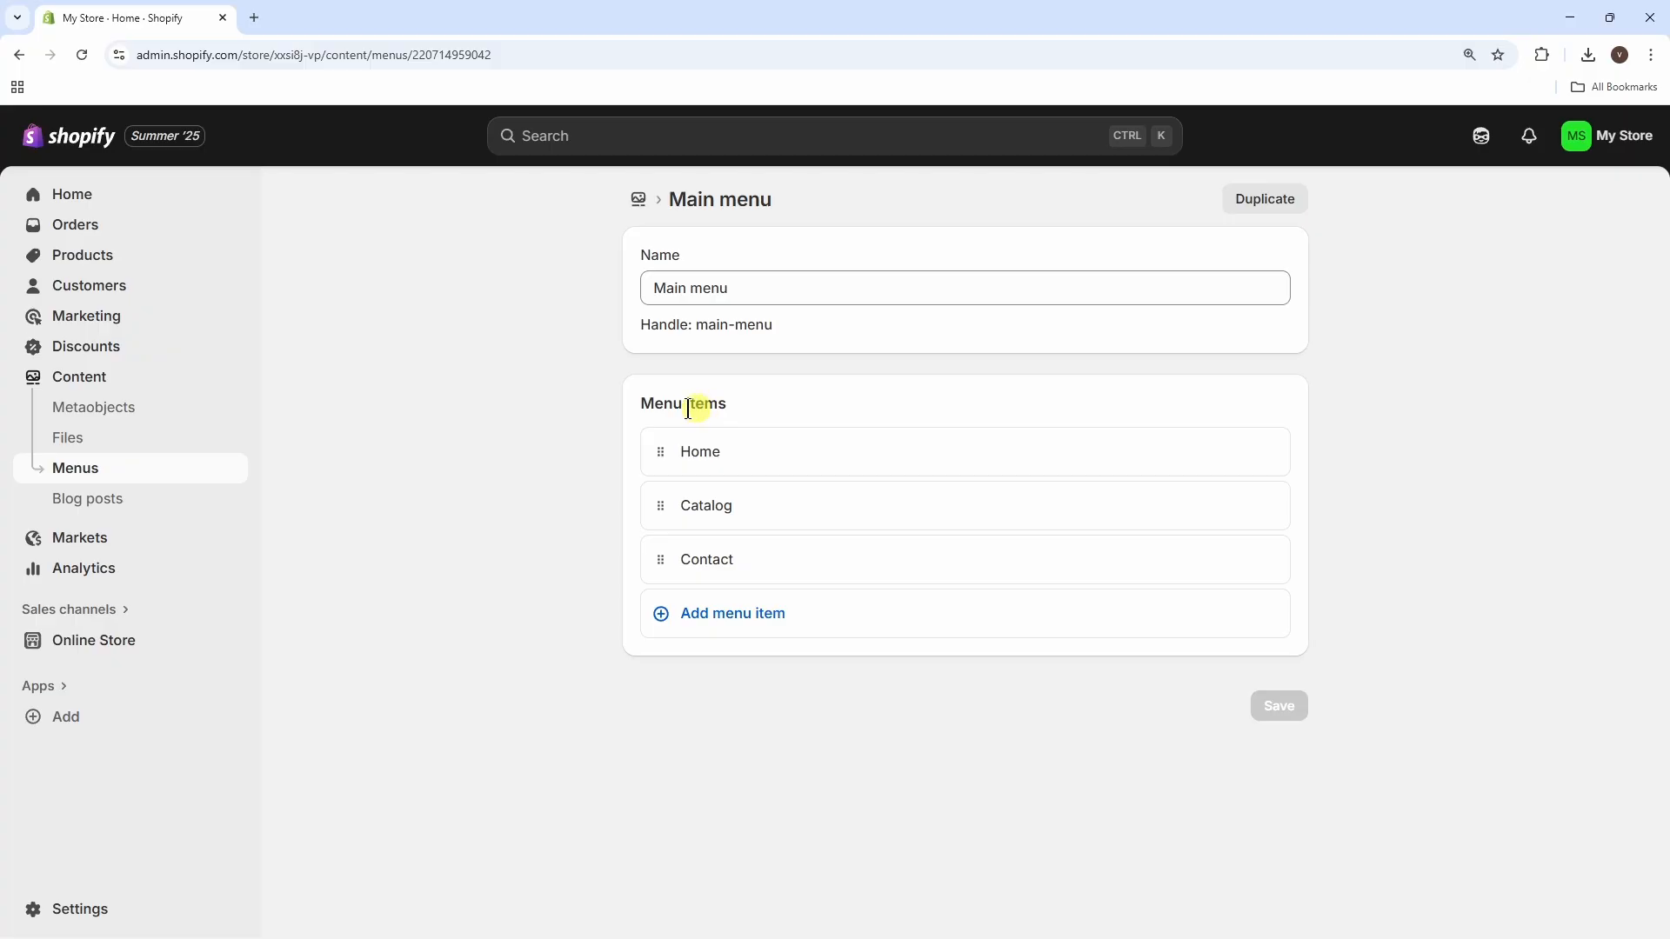
click(233, 642)
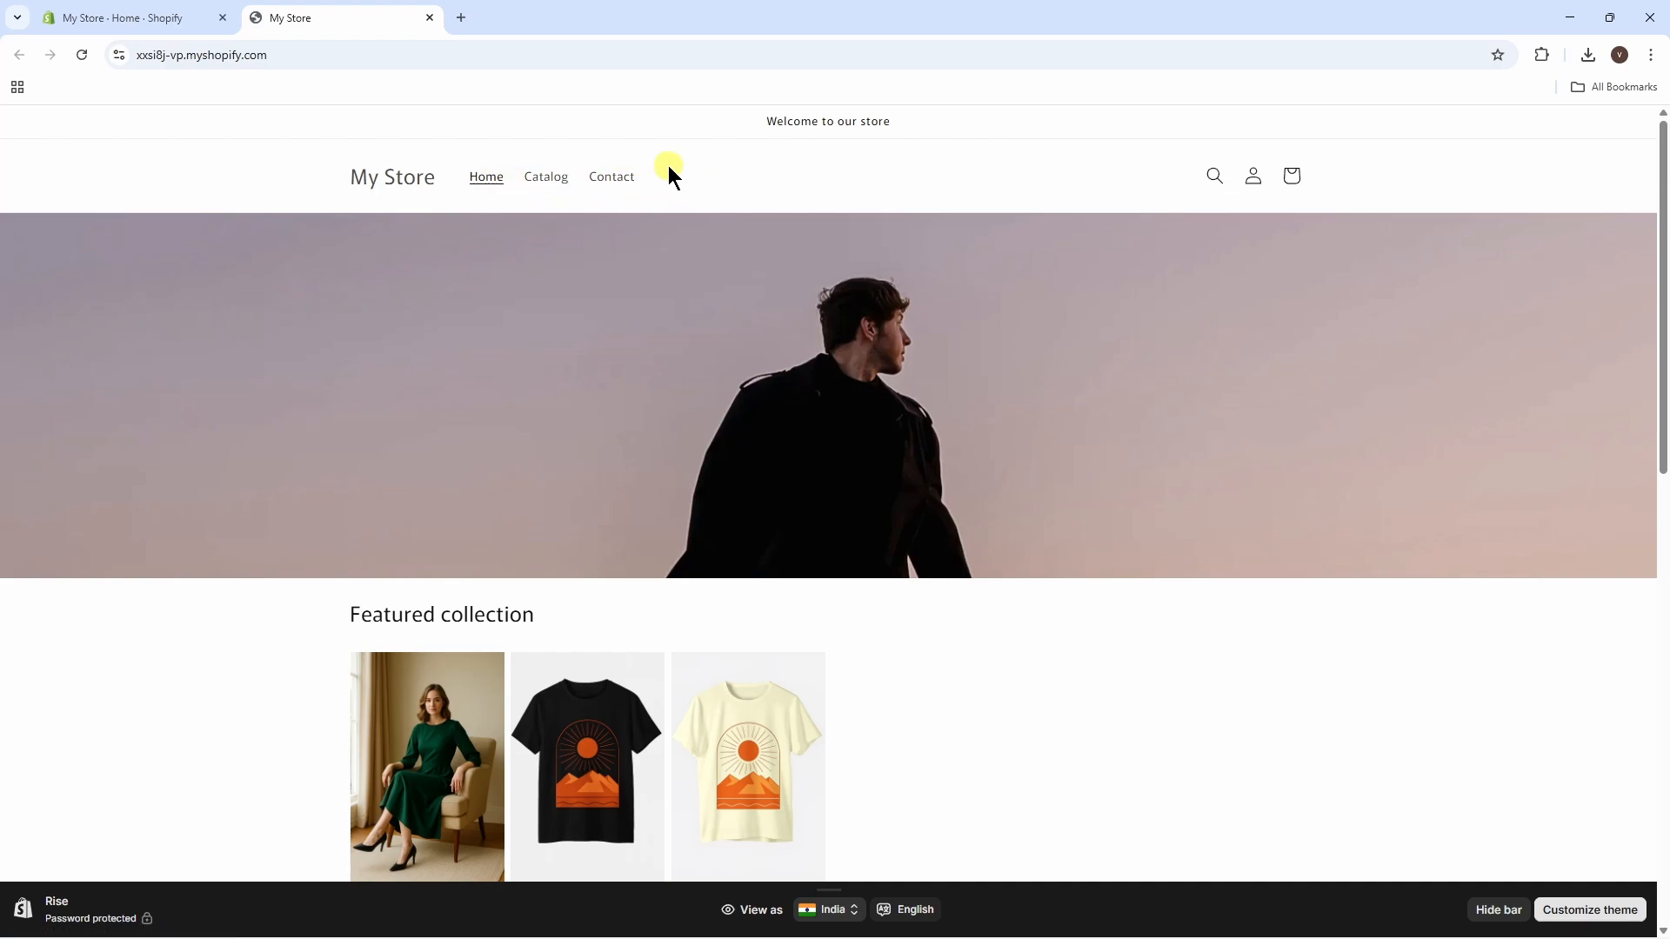
click(158, 17)
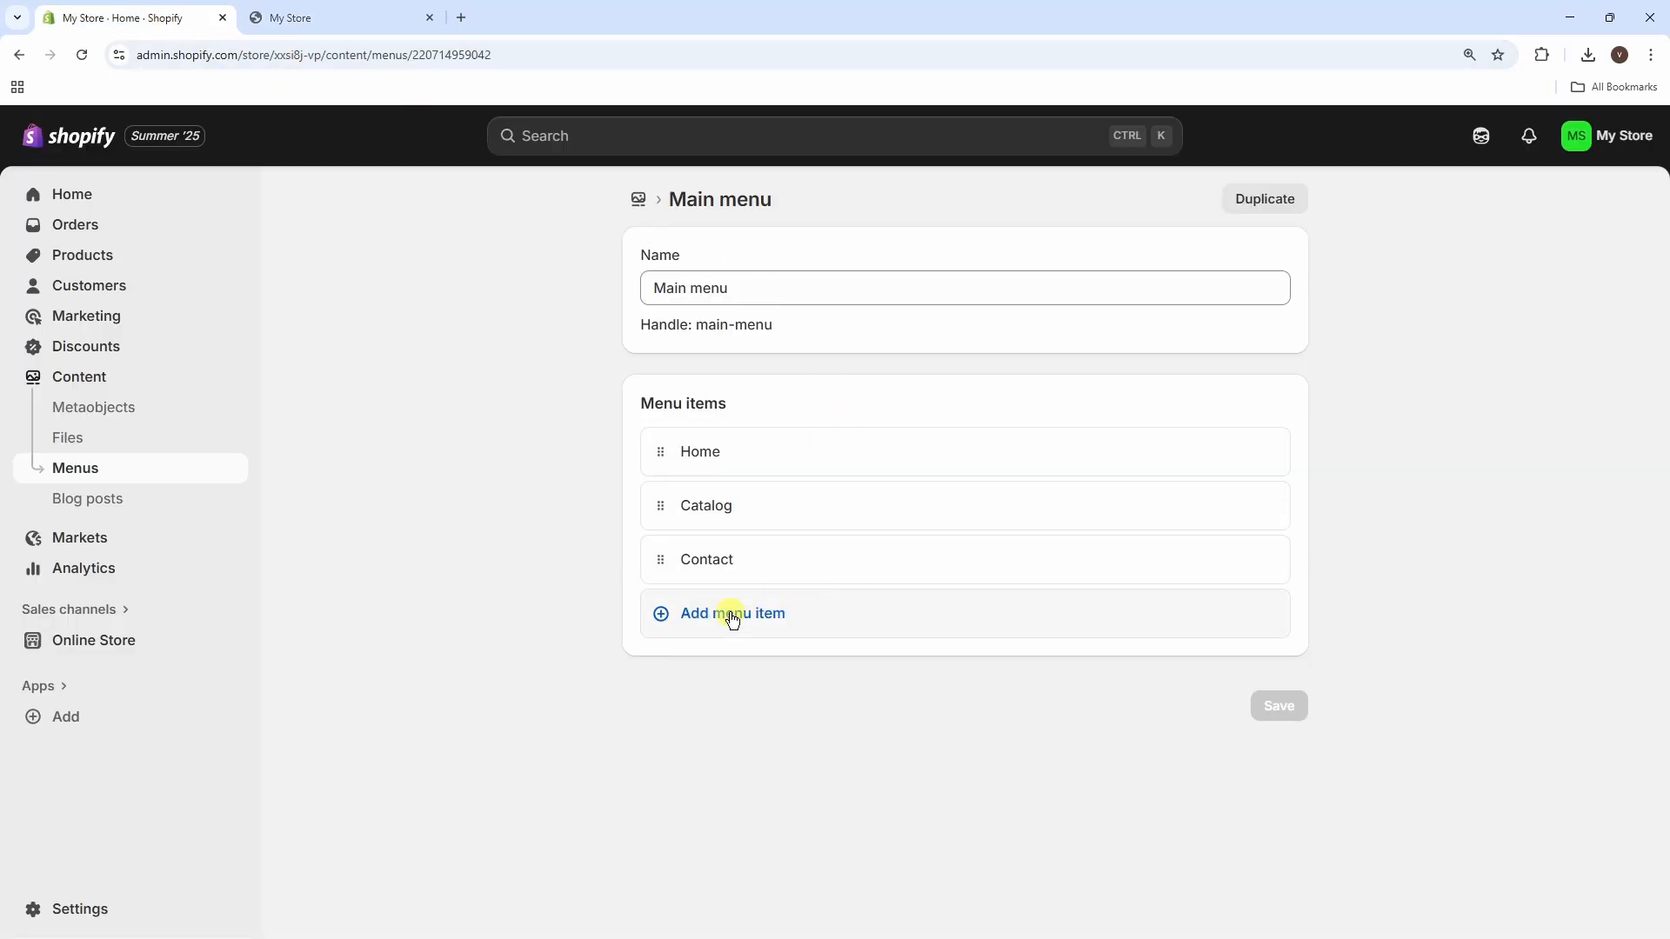
- Add a menu item labelled Explore to the Main menu, linked to All products
click(763, 618)
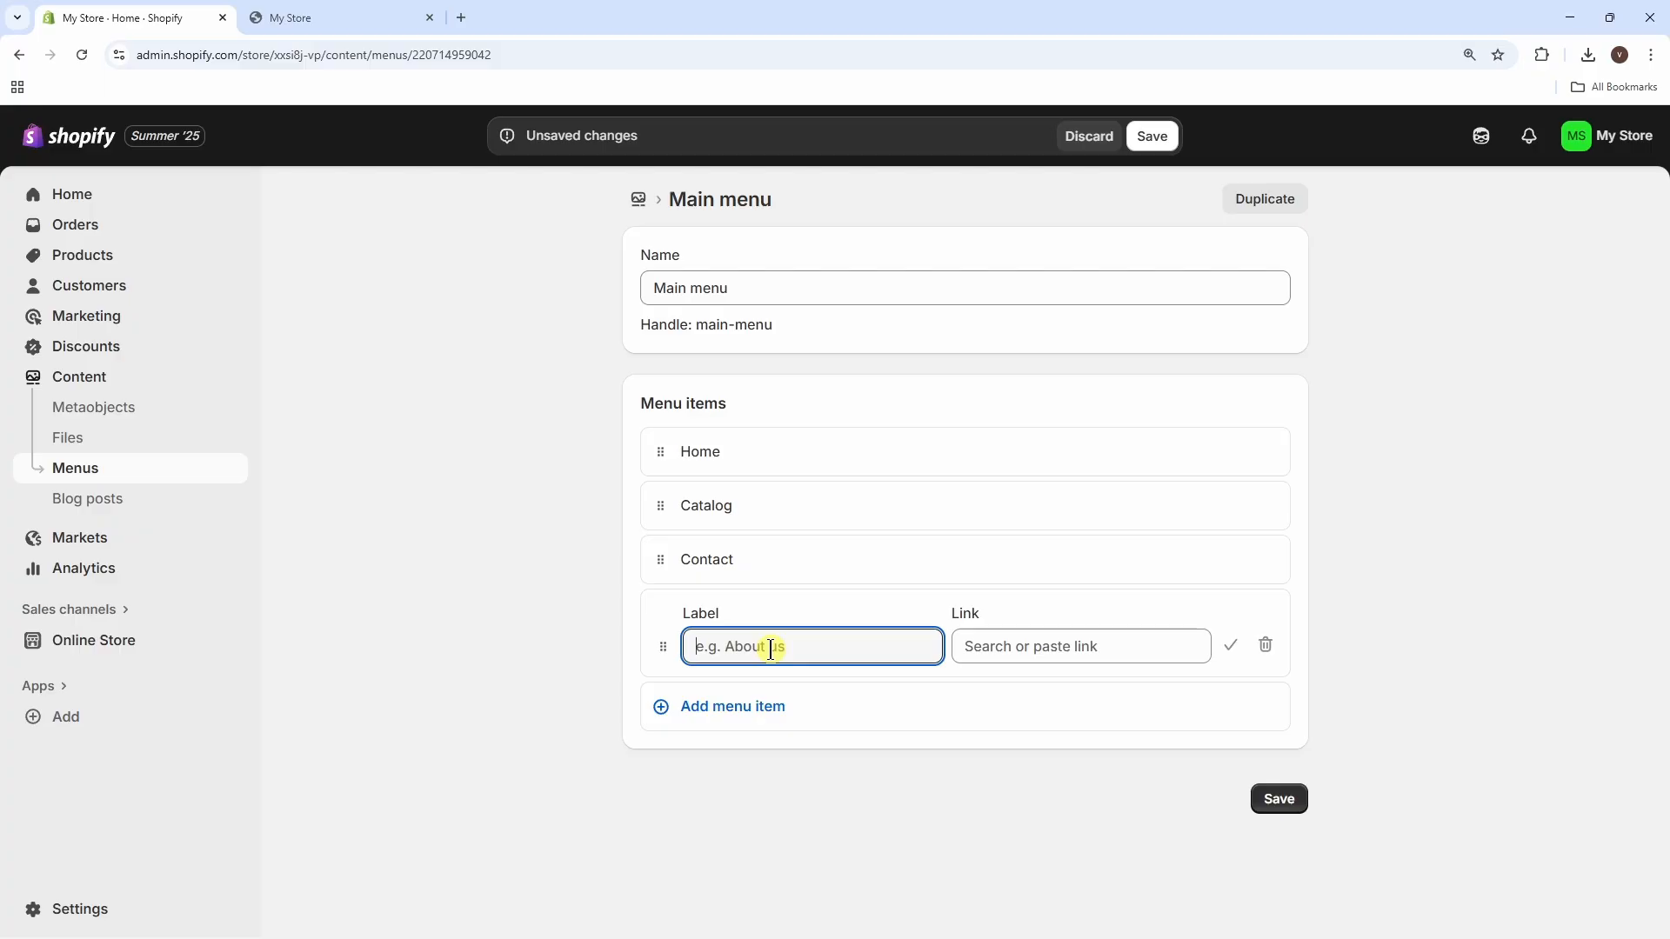
text(Explore)
click(1164, 648)
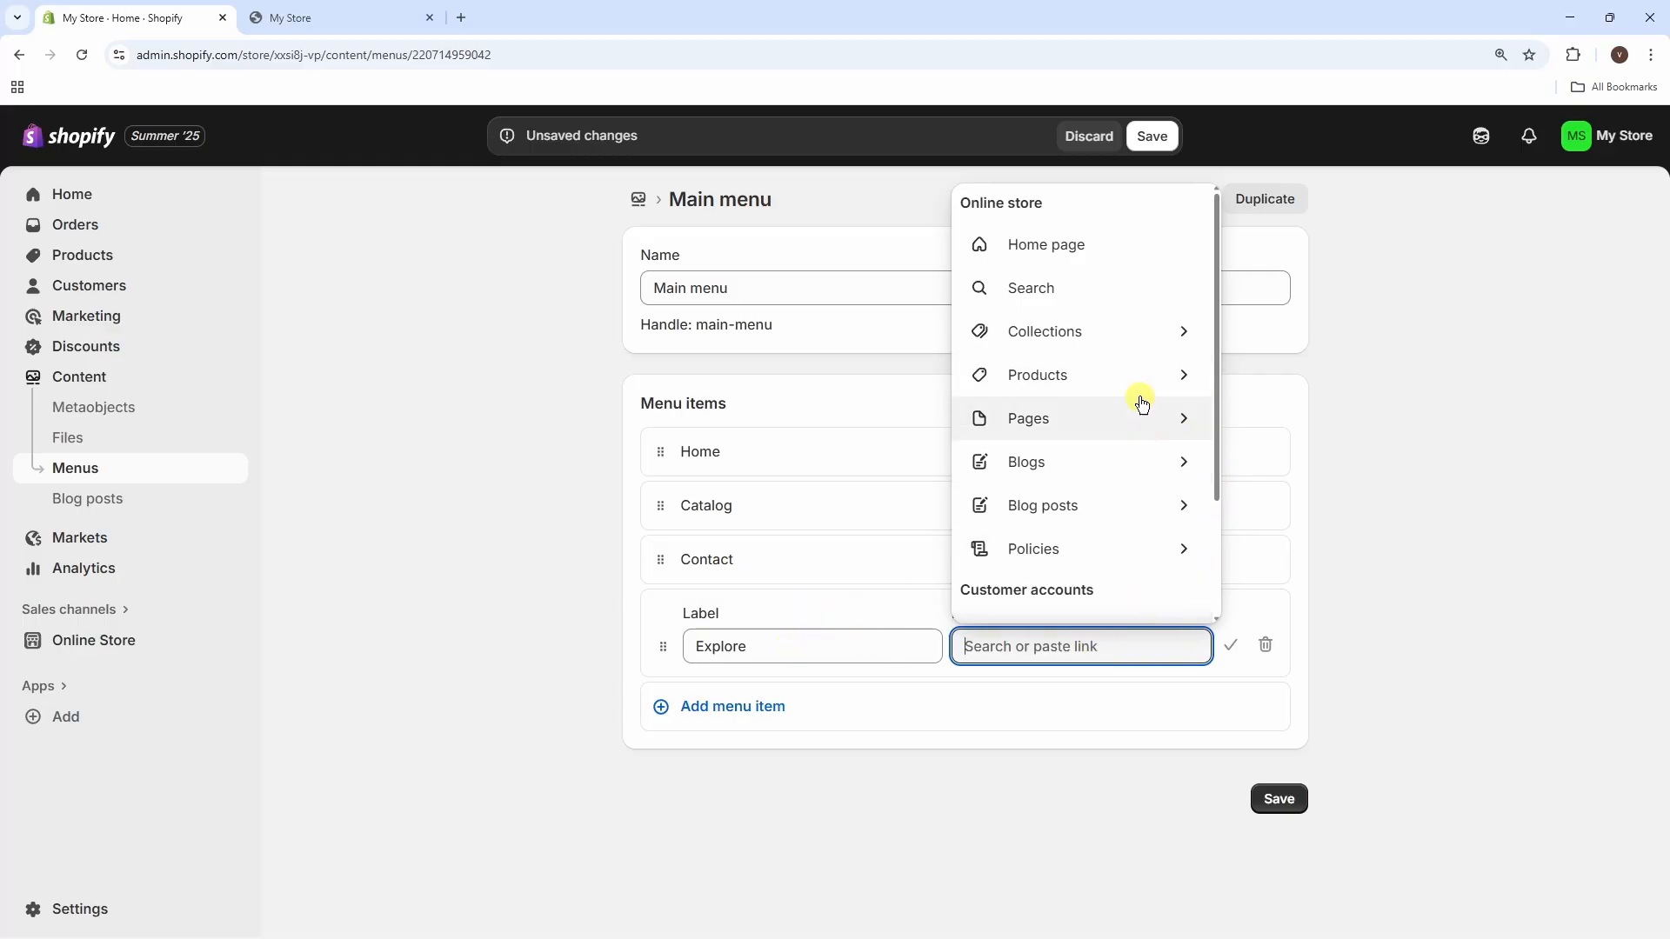
click(1170, 376)
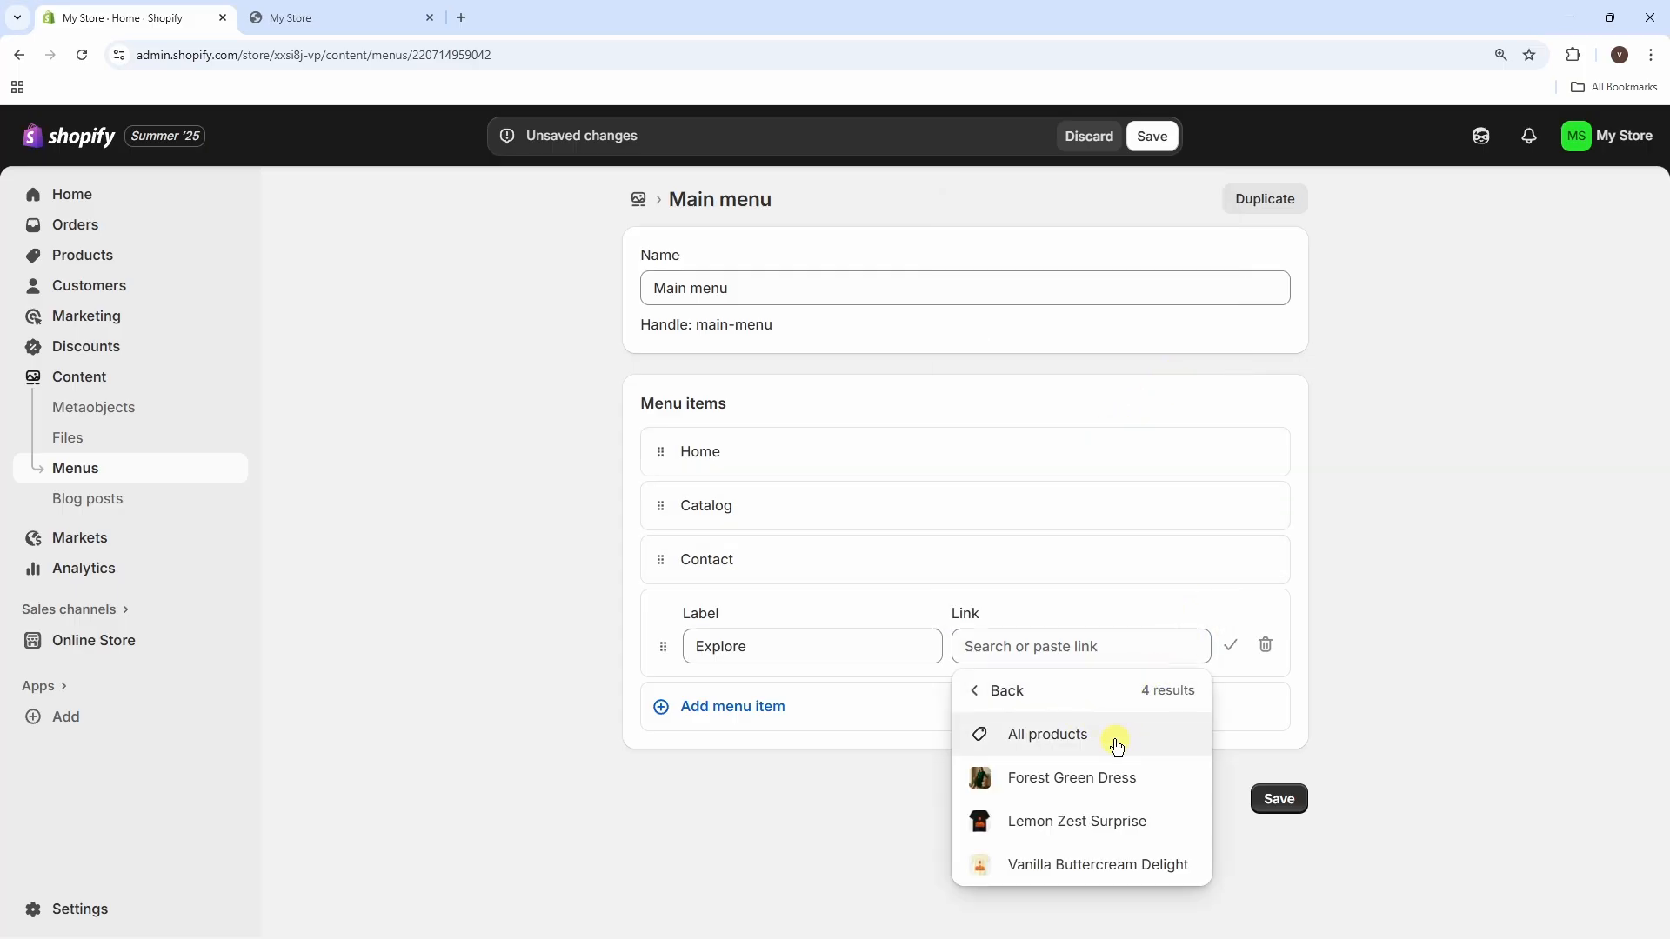
click(1117, 746)
click(1231, 648)
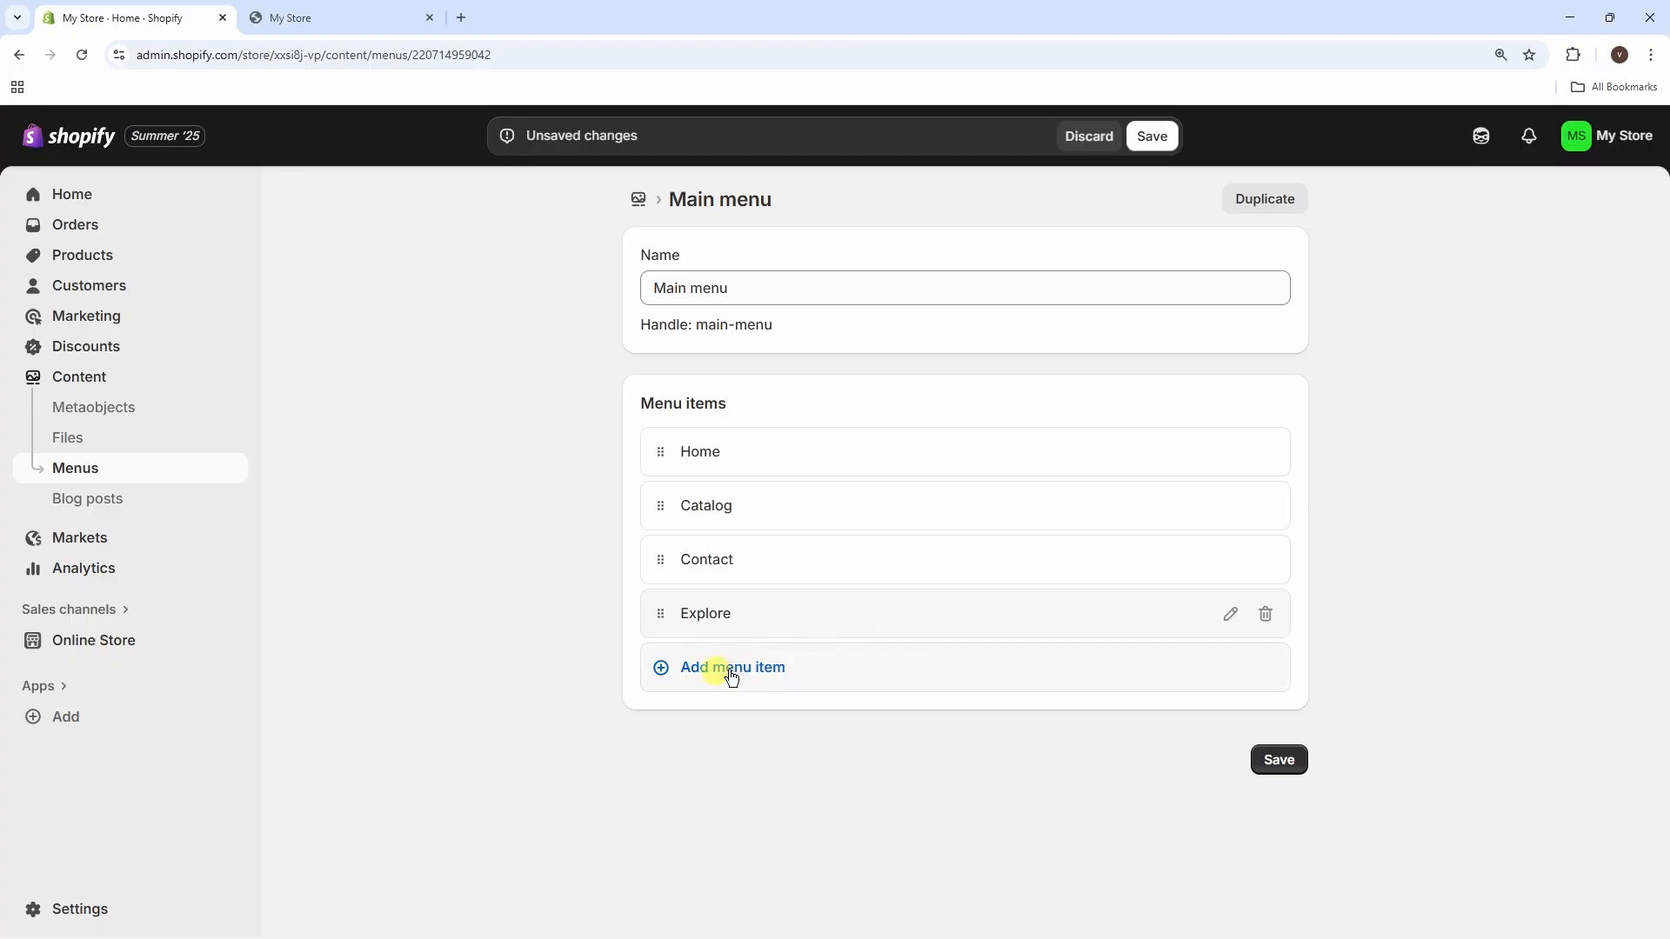
- Add a menu item labelled Men, linked to the Men Clothing collection
click(761, 674)
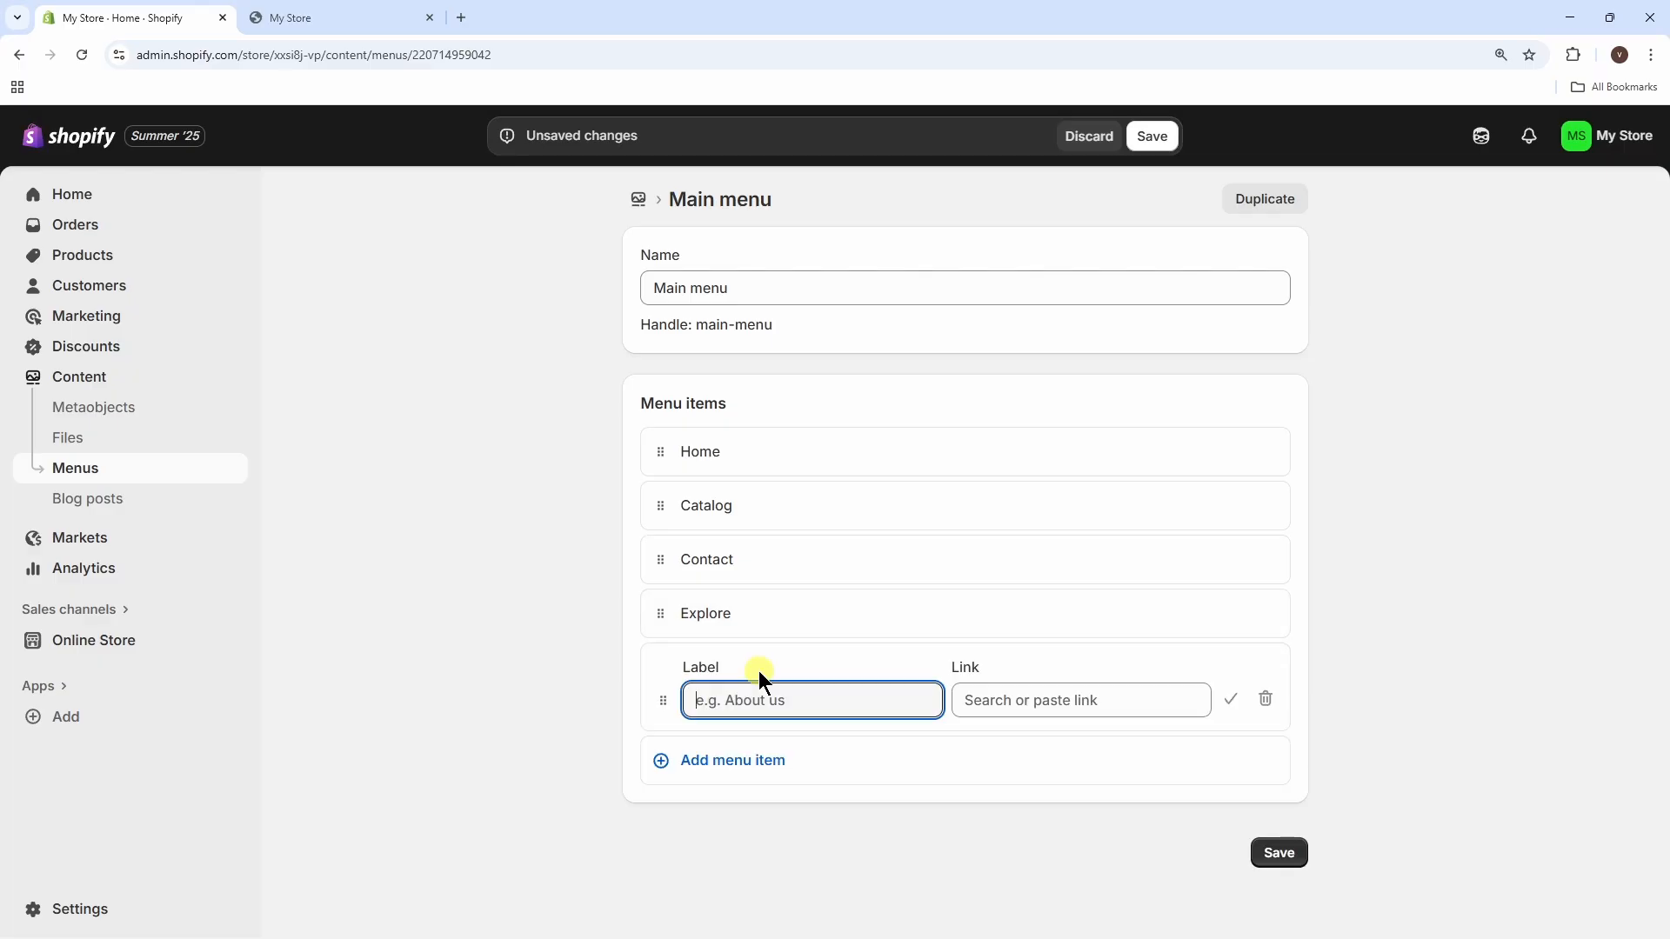
text(Men)
click(1048, 700)
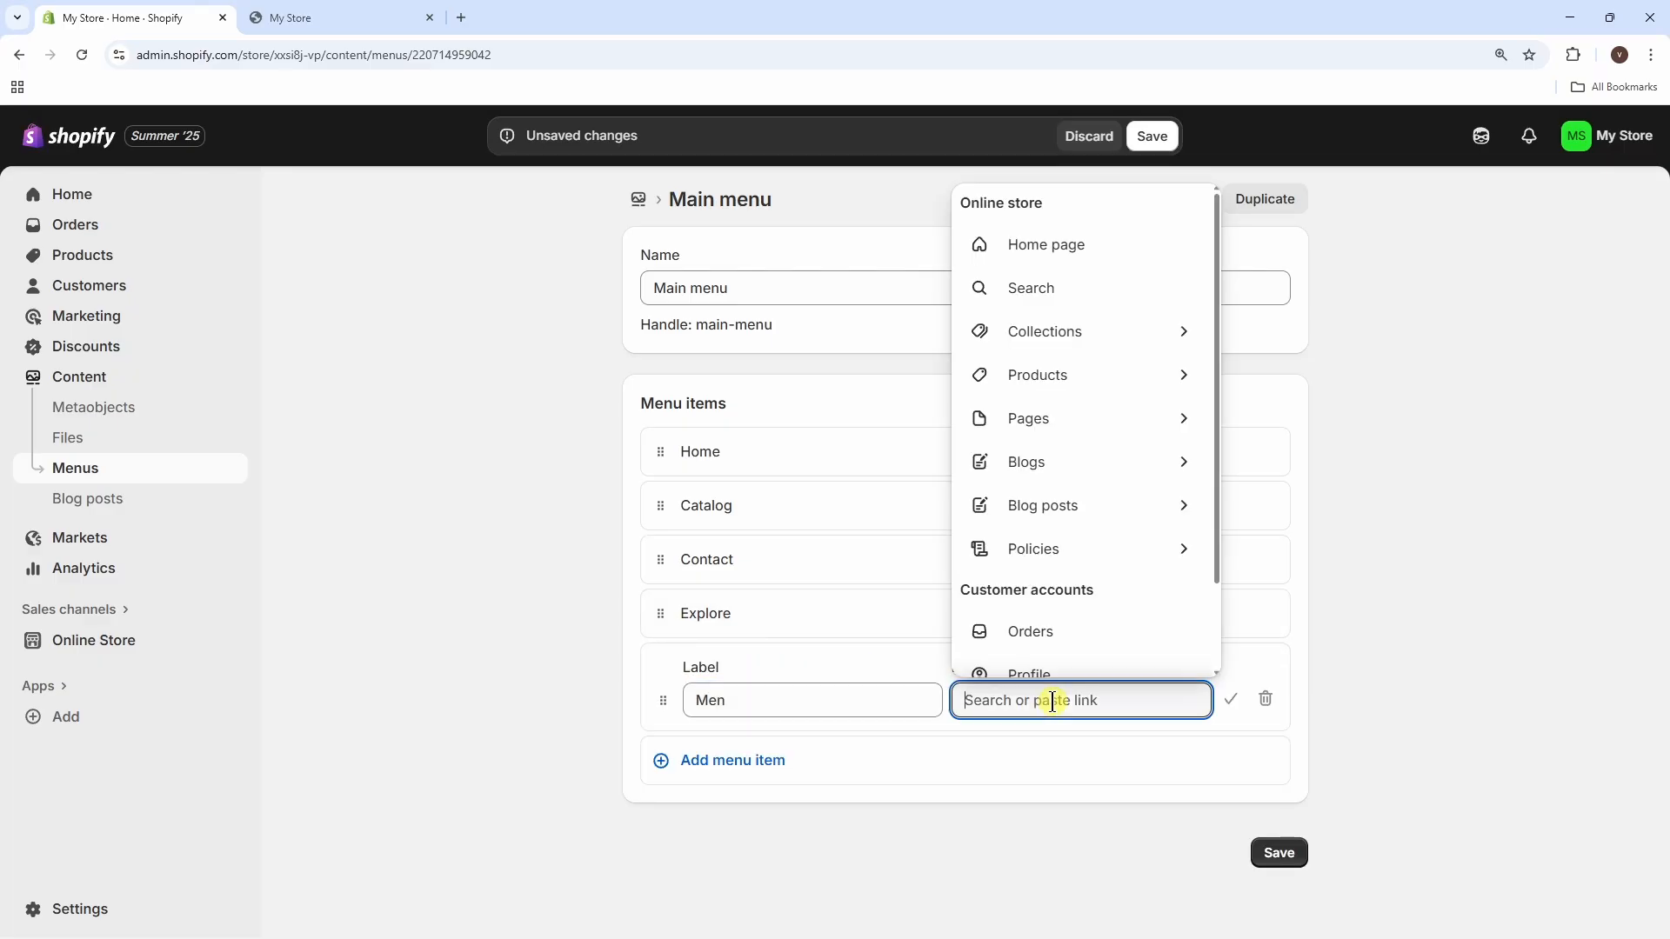
click(1185, 334)
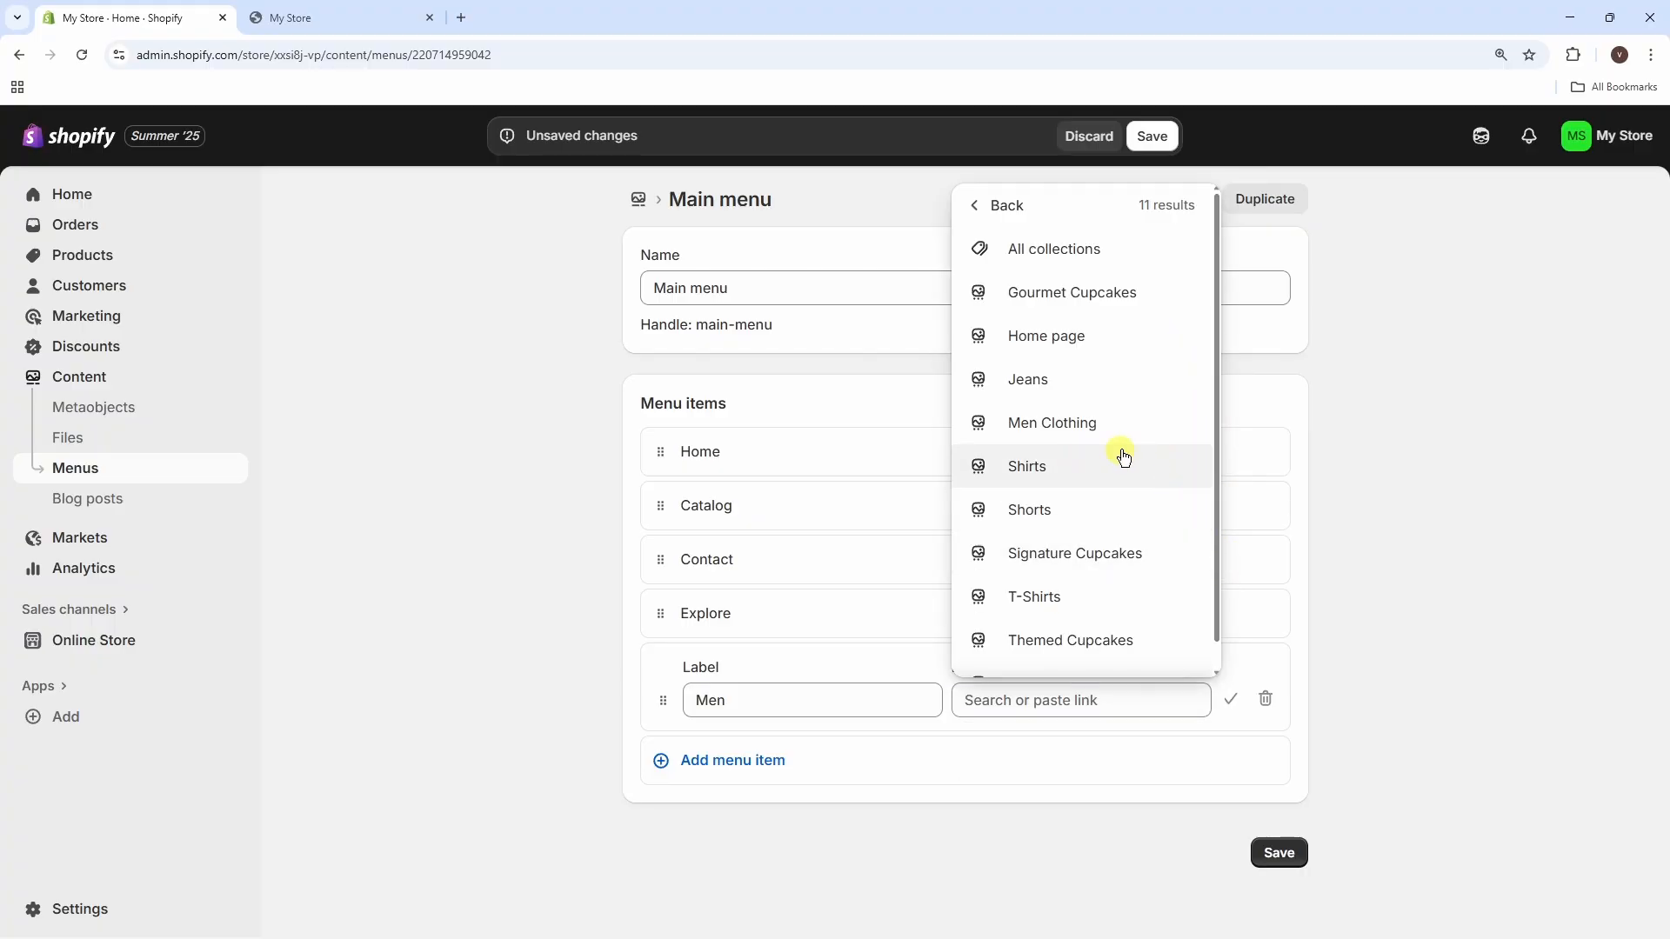
click(1091, 427)
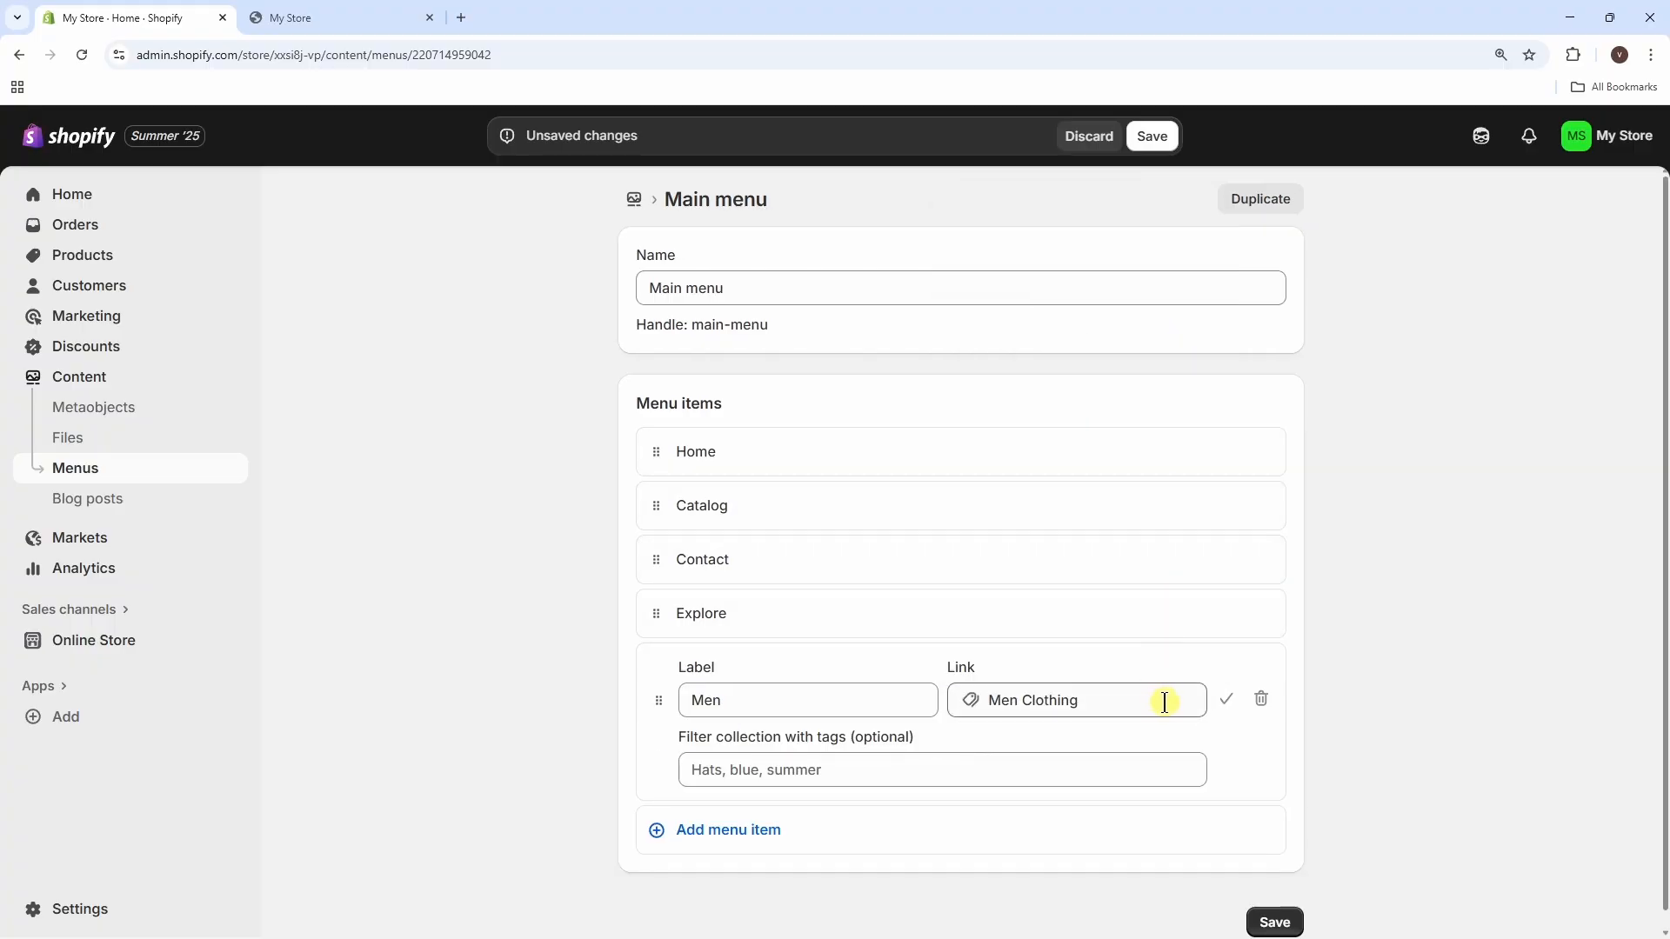
click(1229, 703)
- Add a menu item labelled Women, linked to the Women Clothing collection
click(785, 731)
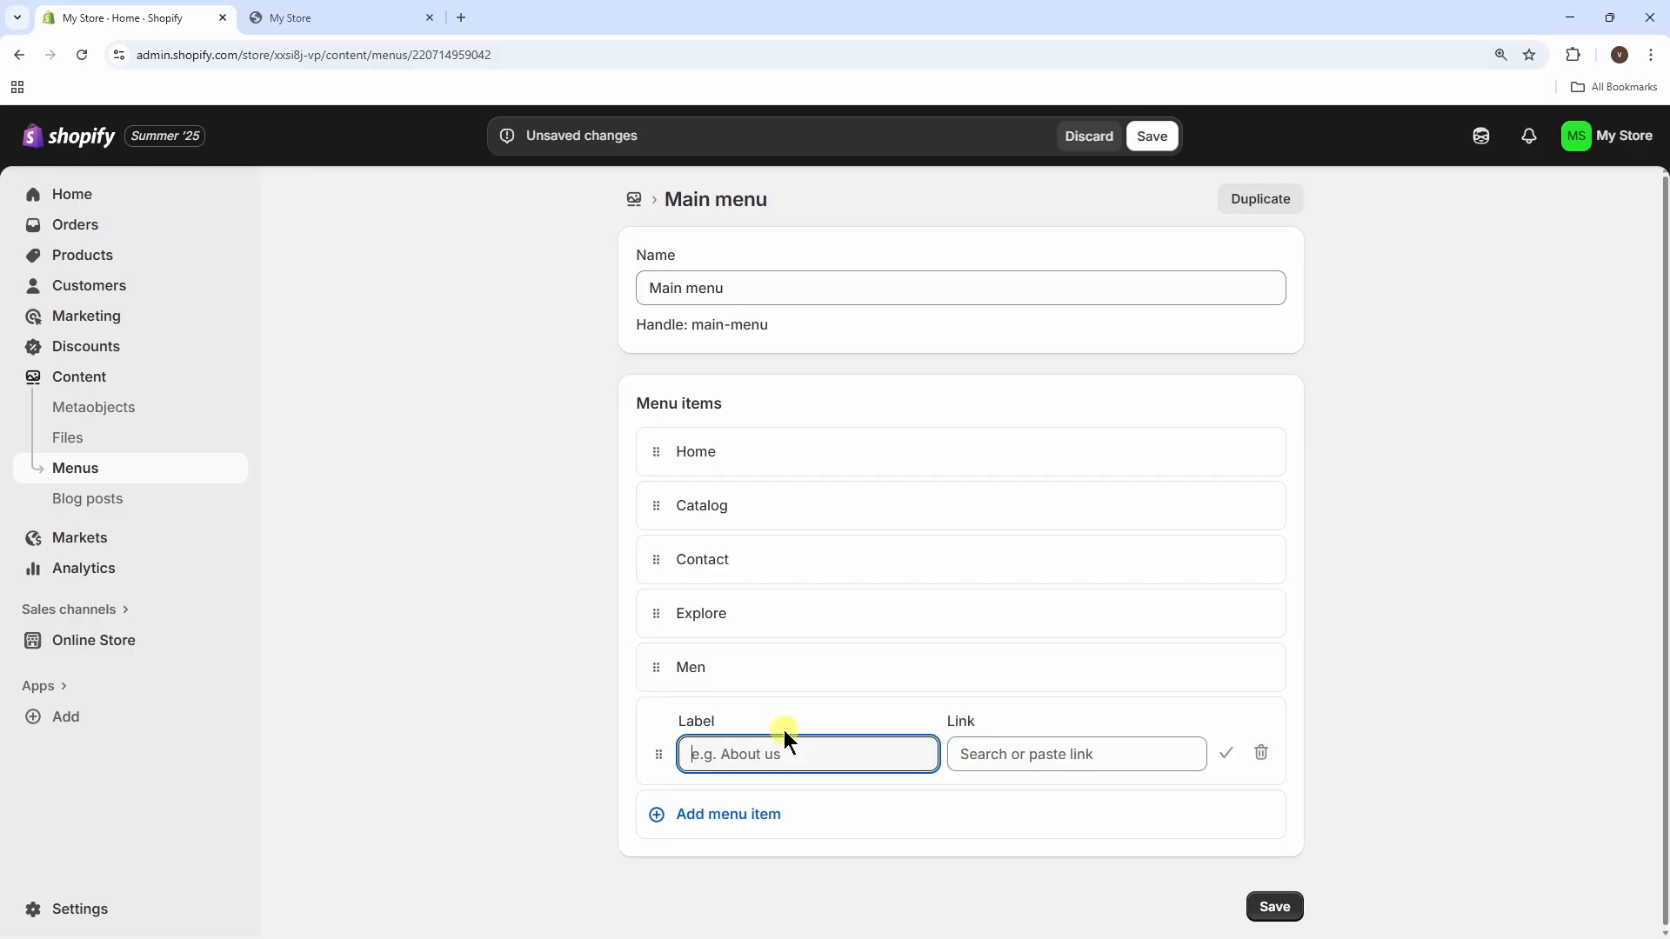
text(Women)
click(1113, 746)
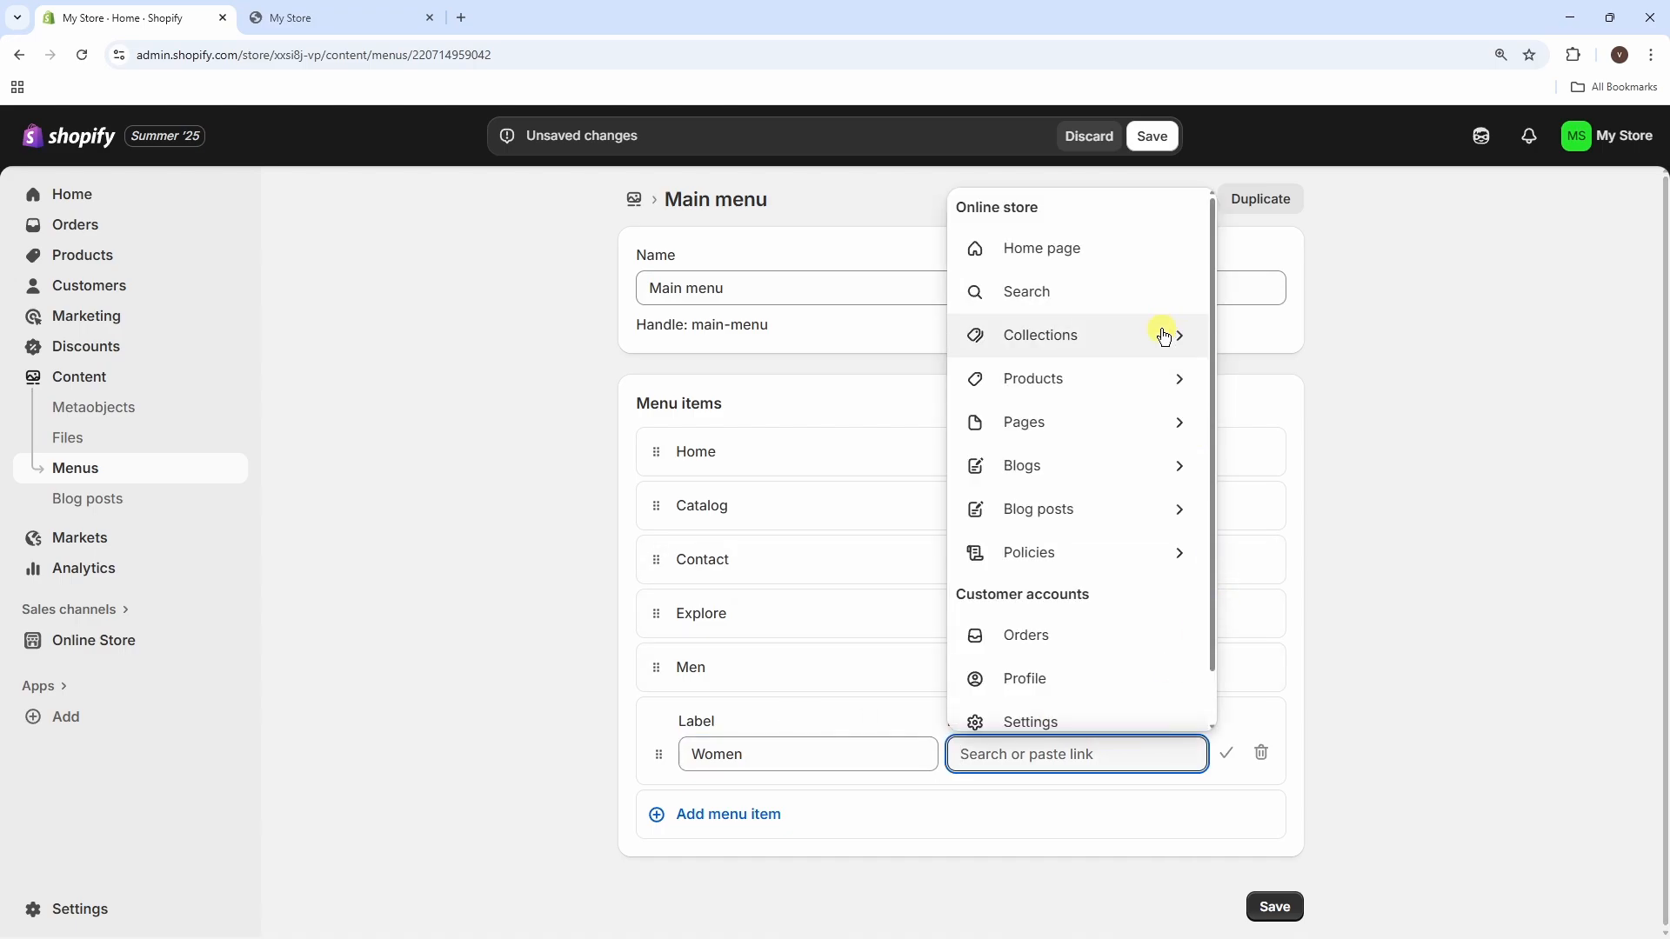
click(1170, 336)
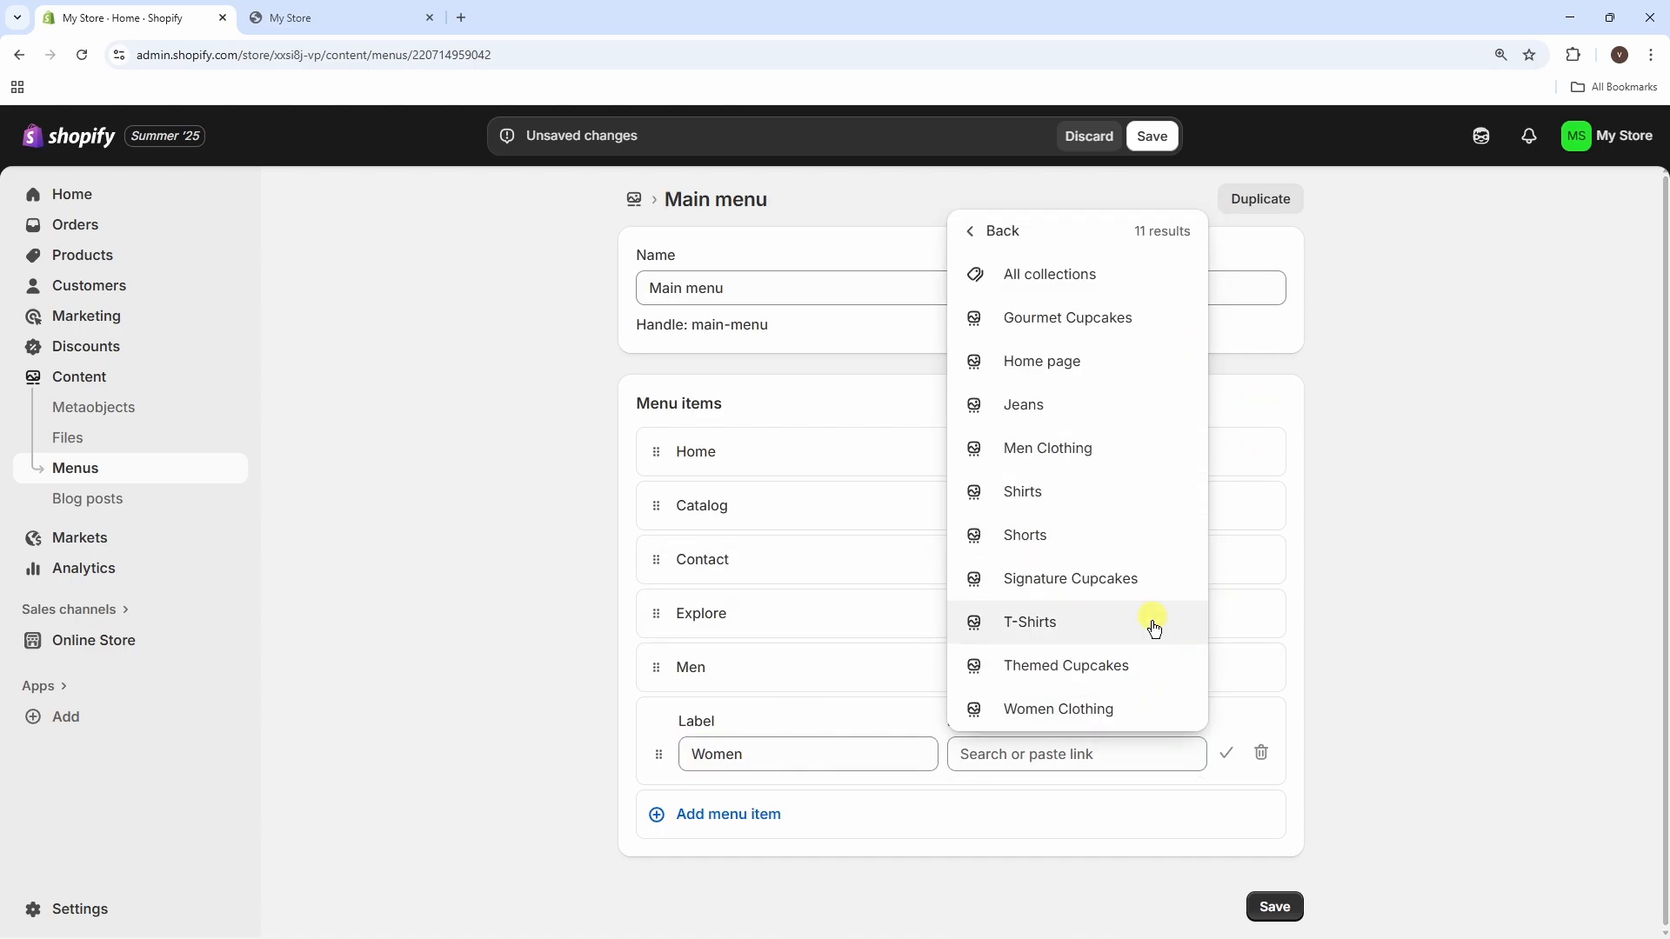
click(1107, 710)
click(1225, 753)
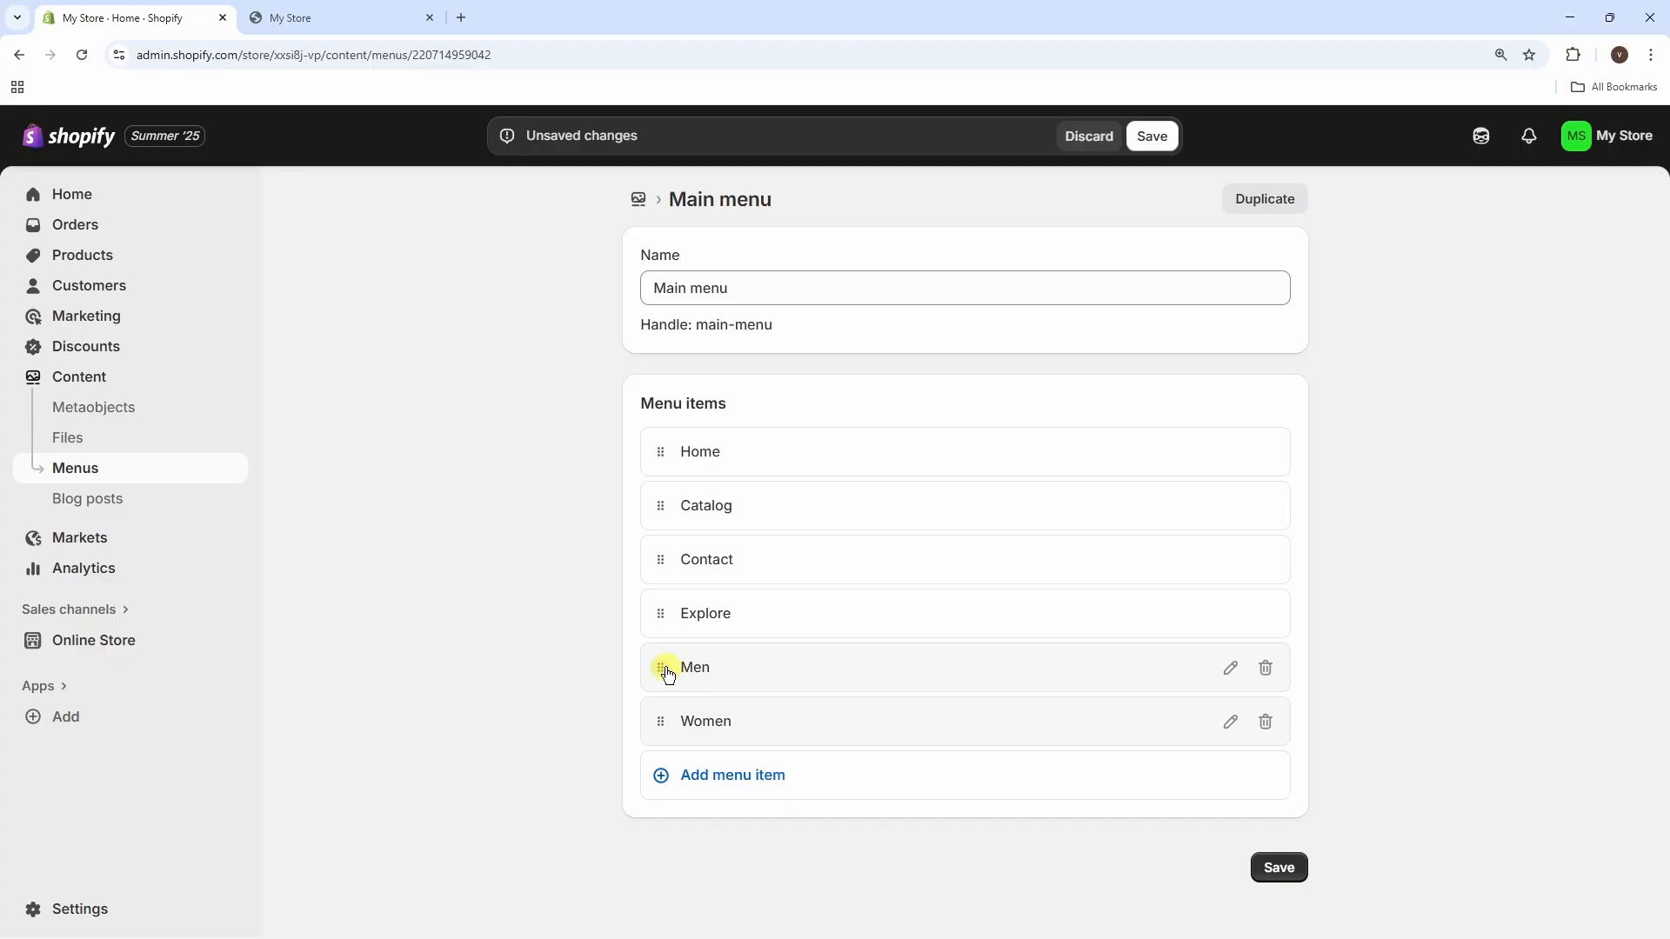
- Nest the Men and Women items under Explore as its submenu items, in that order
drag(663, 676, 707, 648)
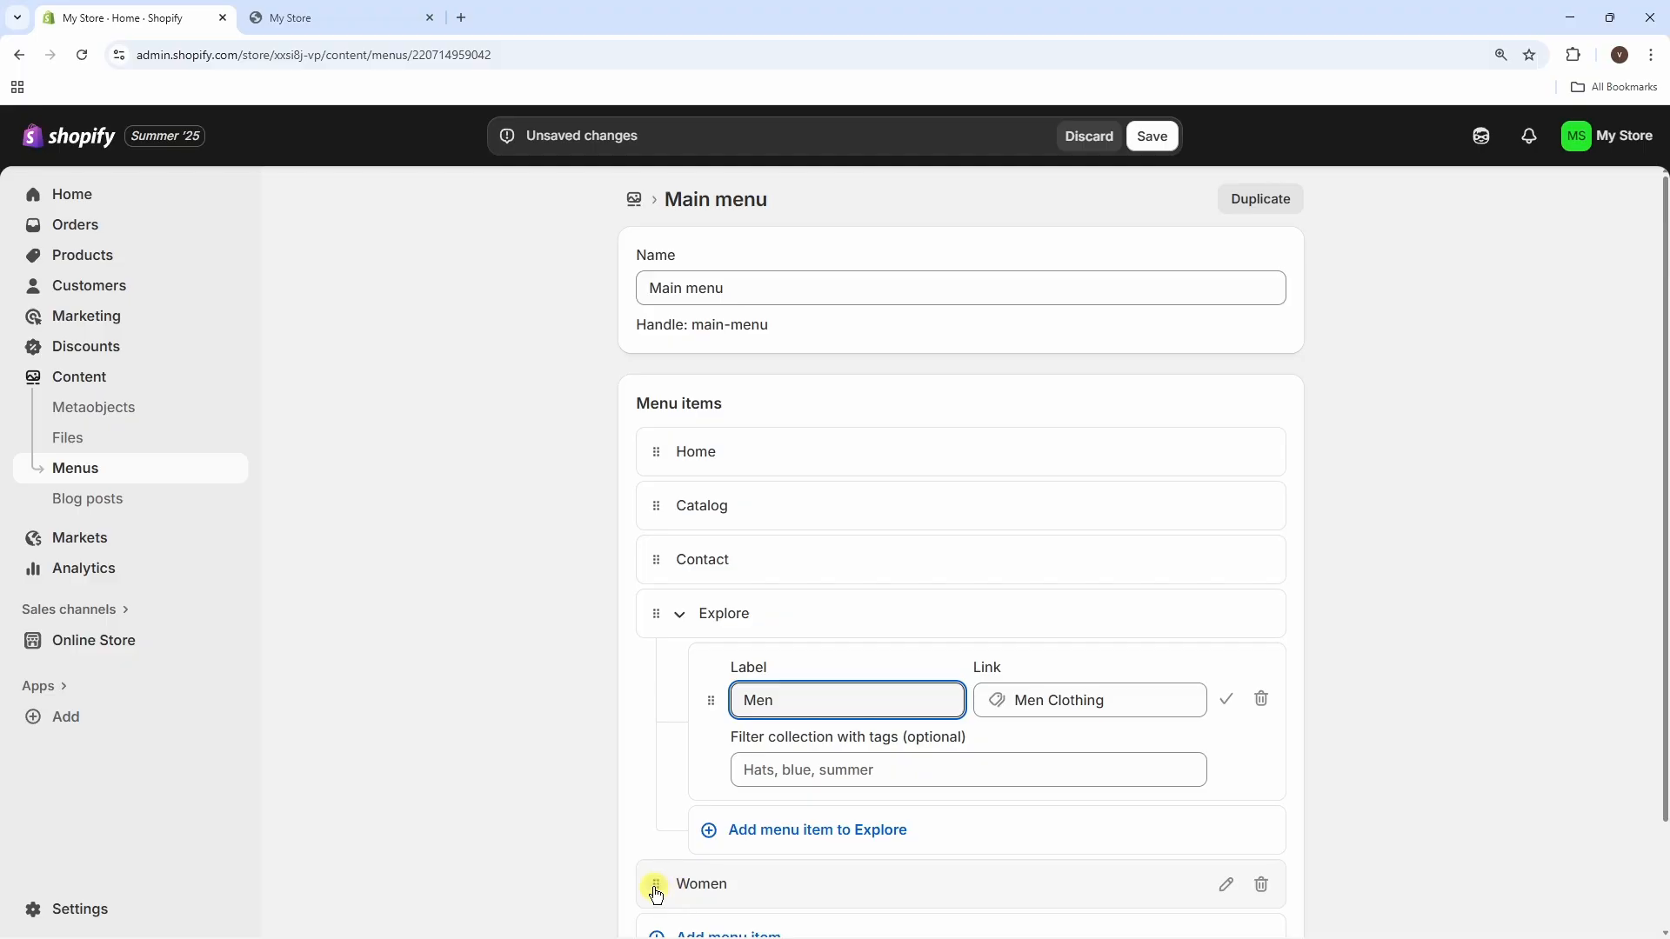
drag(658, 892, 710, 750)
click(1226, 621)
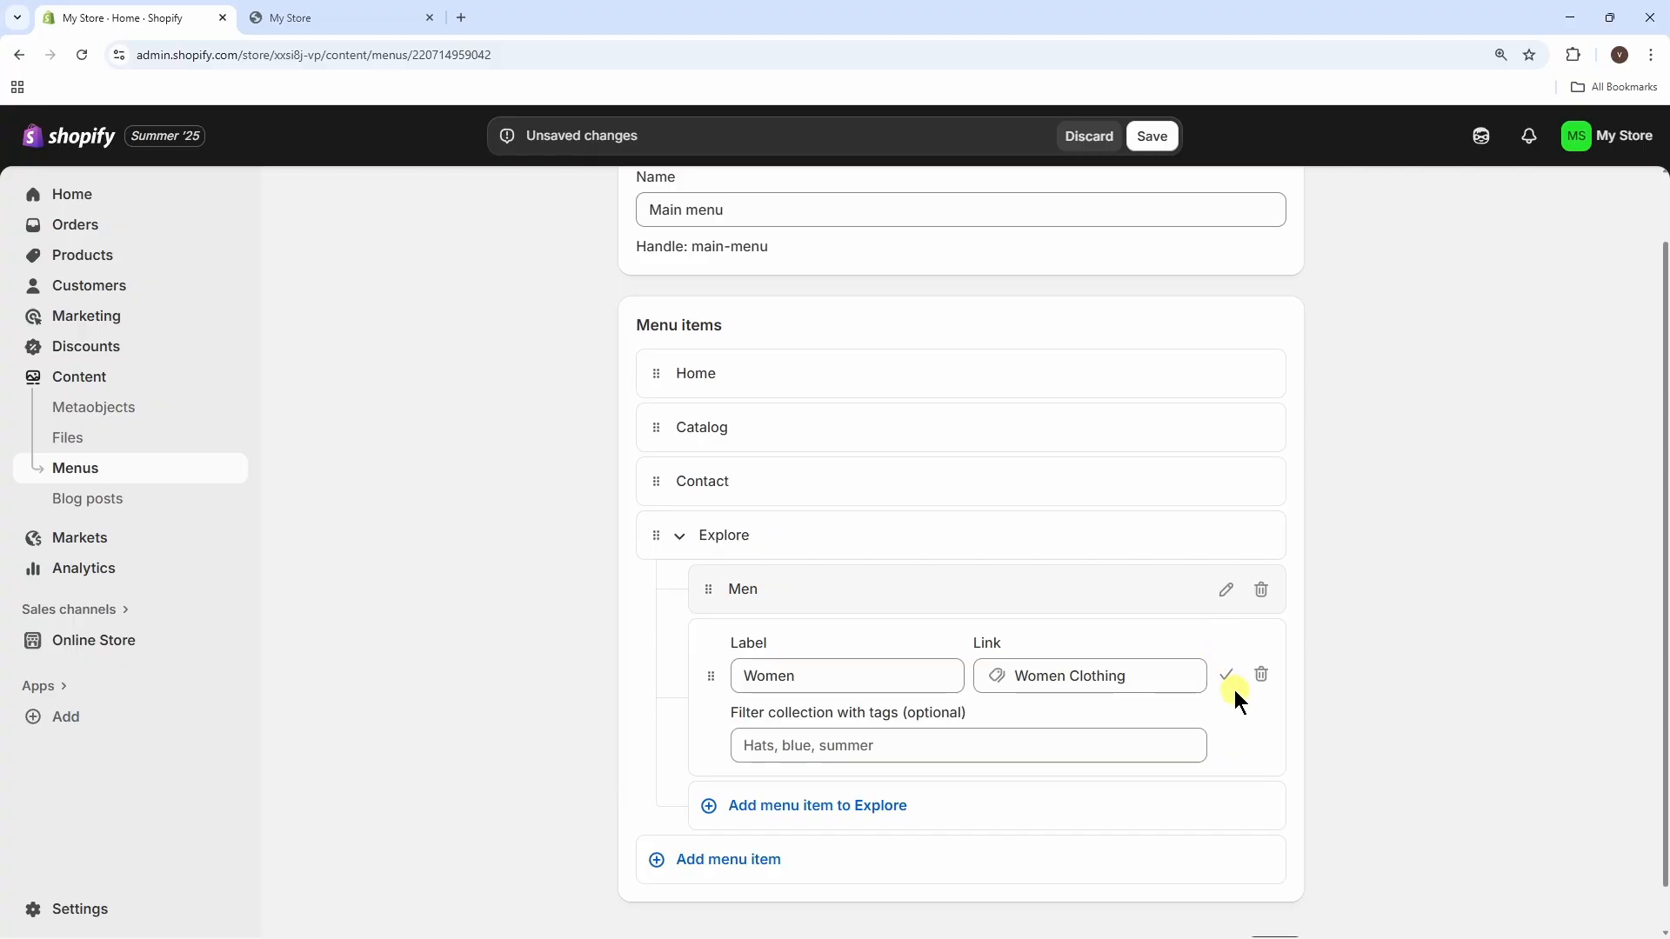
click(1230, 680)
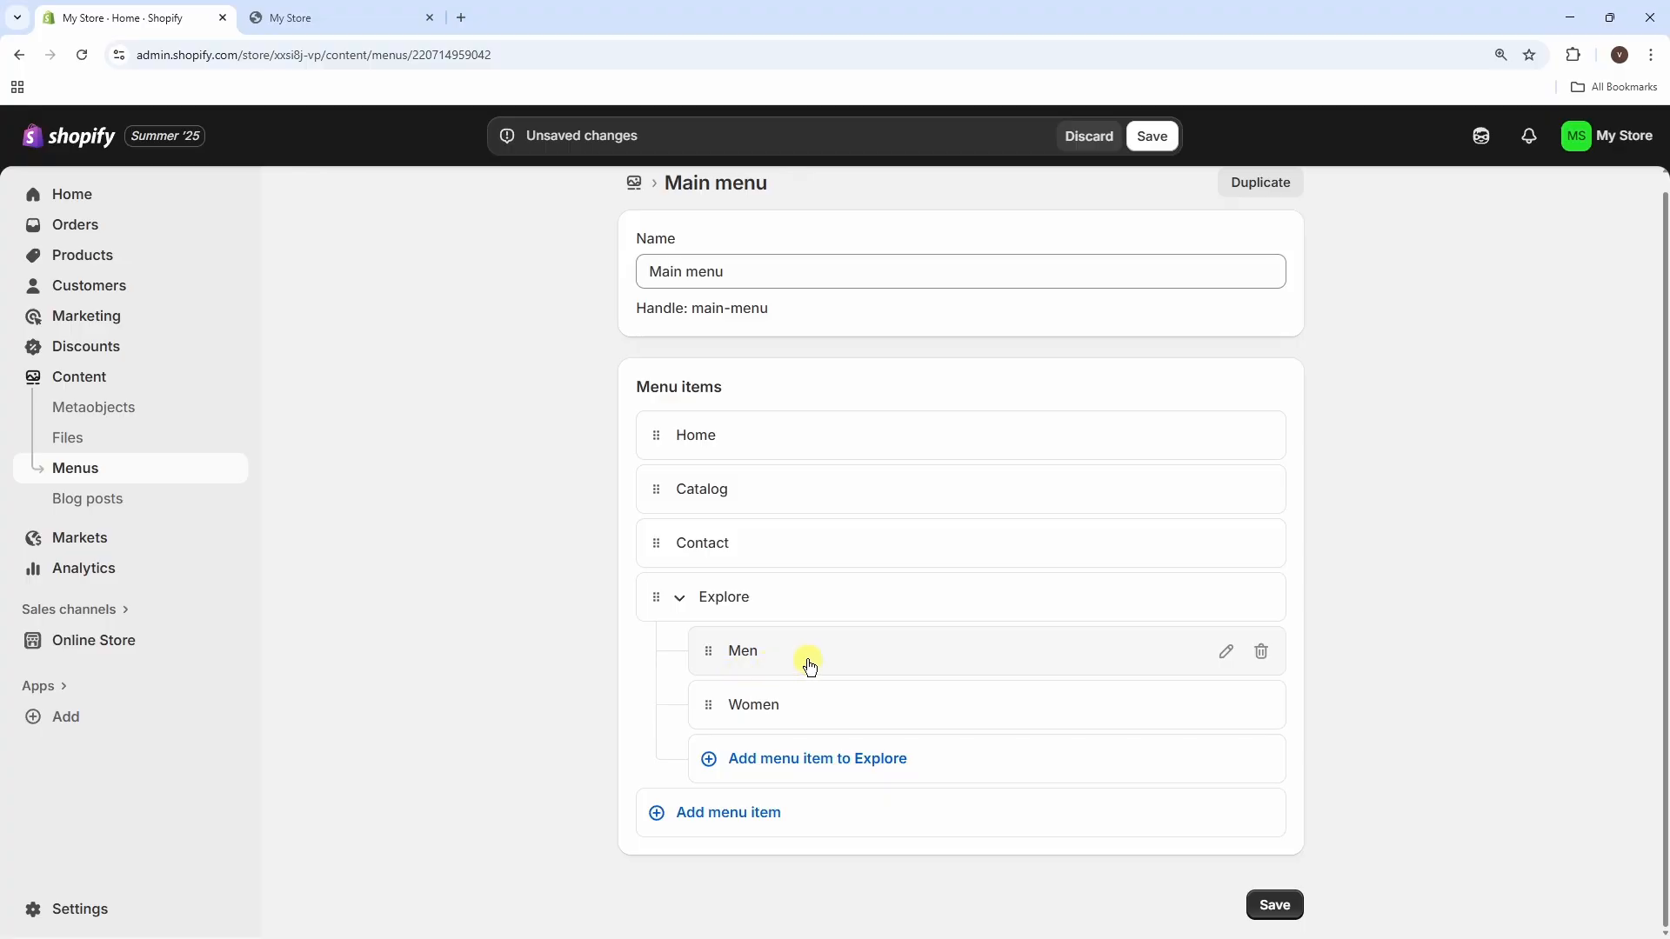
- Add a top-level menu item labelled Shirts, linked to the Shirts collection
click(722, 818)
text(Shirts)
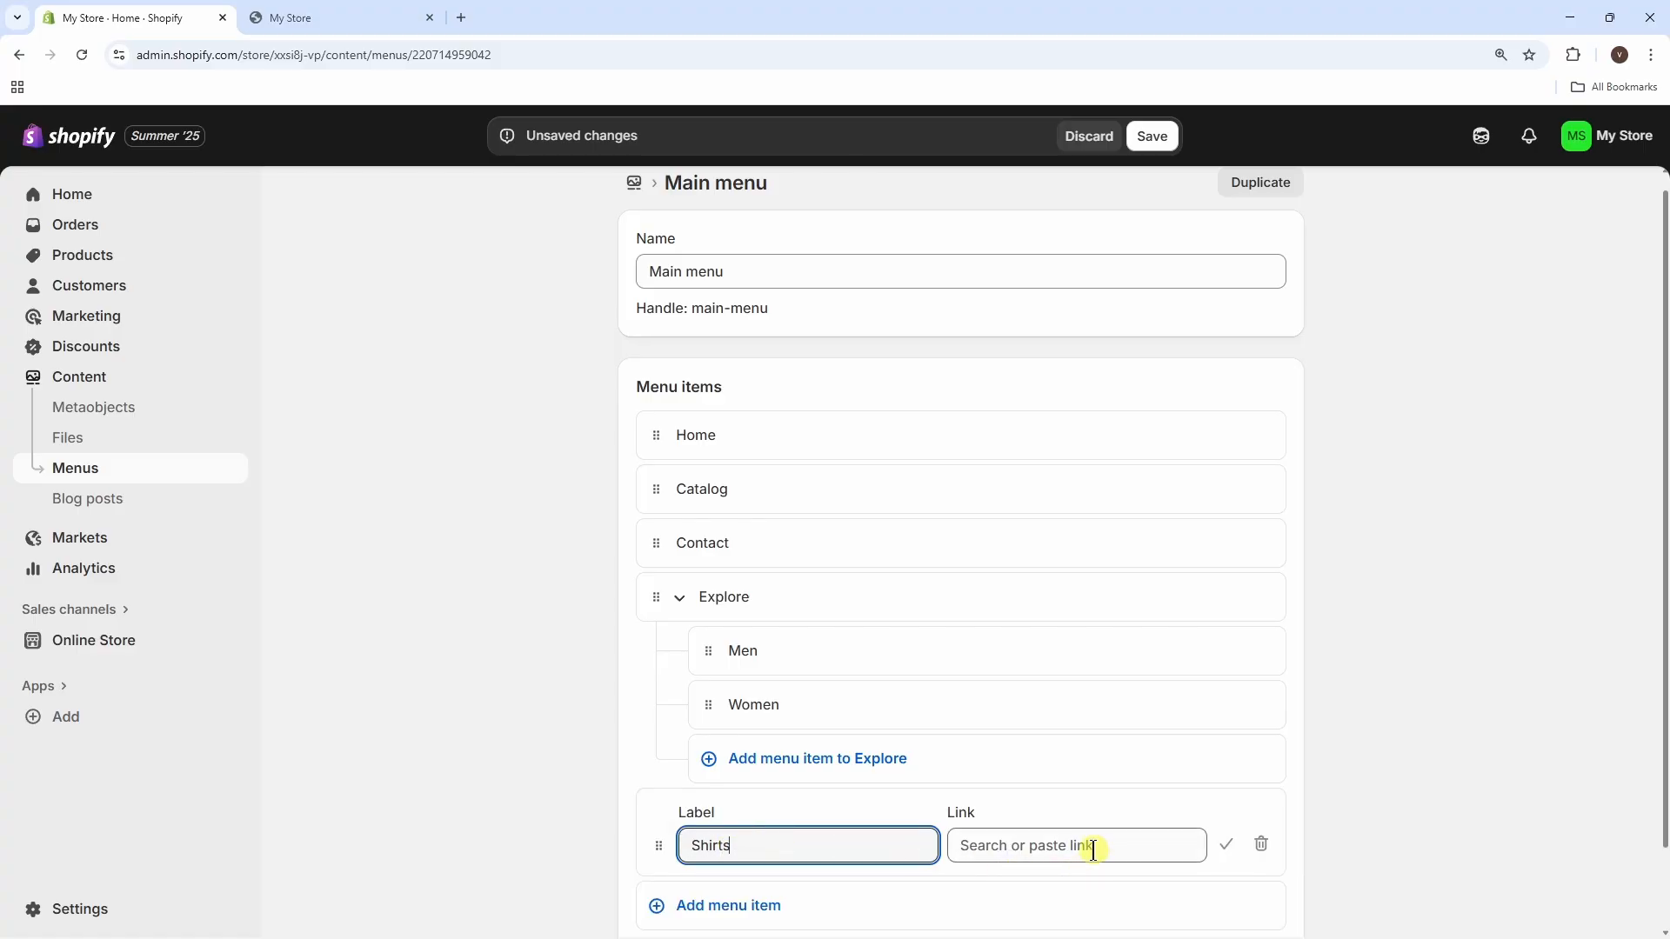
click(989, 845)
click(1174, 448)
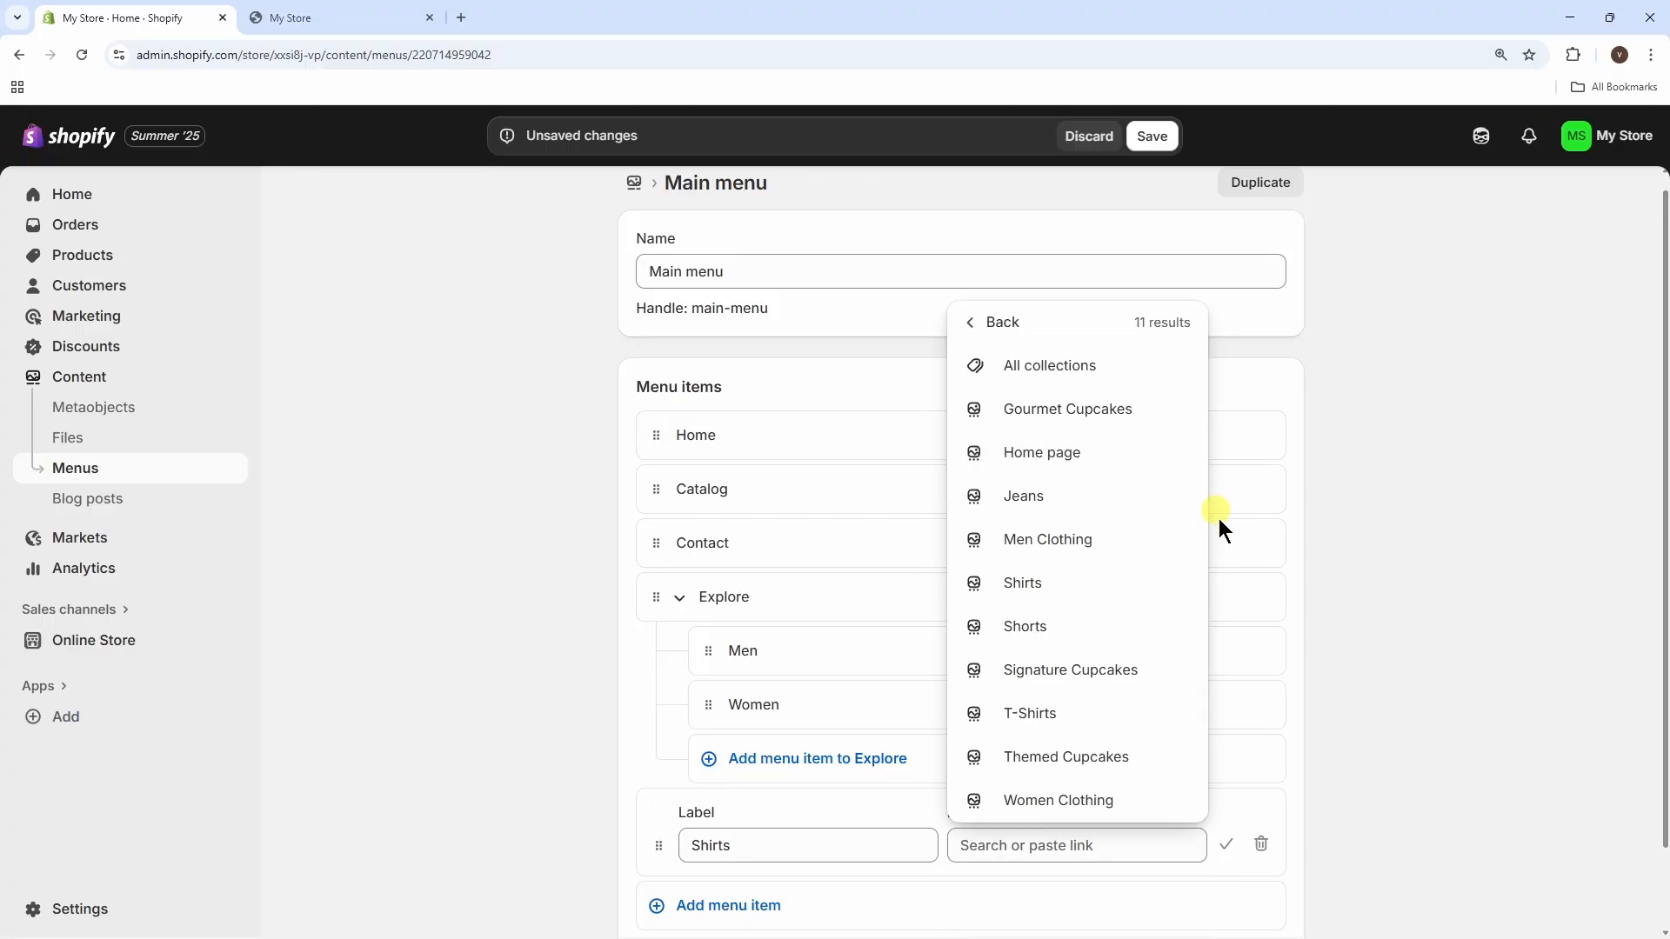
click(1063, 592)
click(1226, 843)
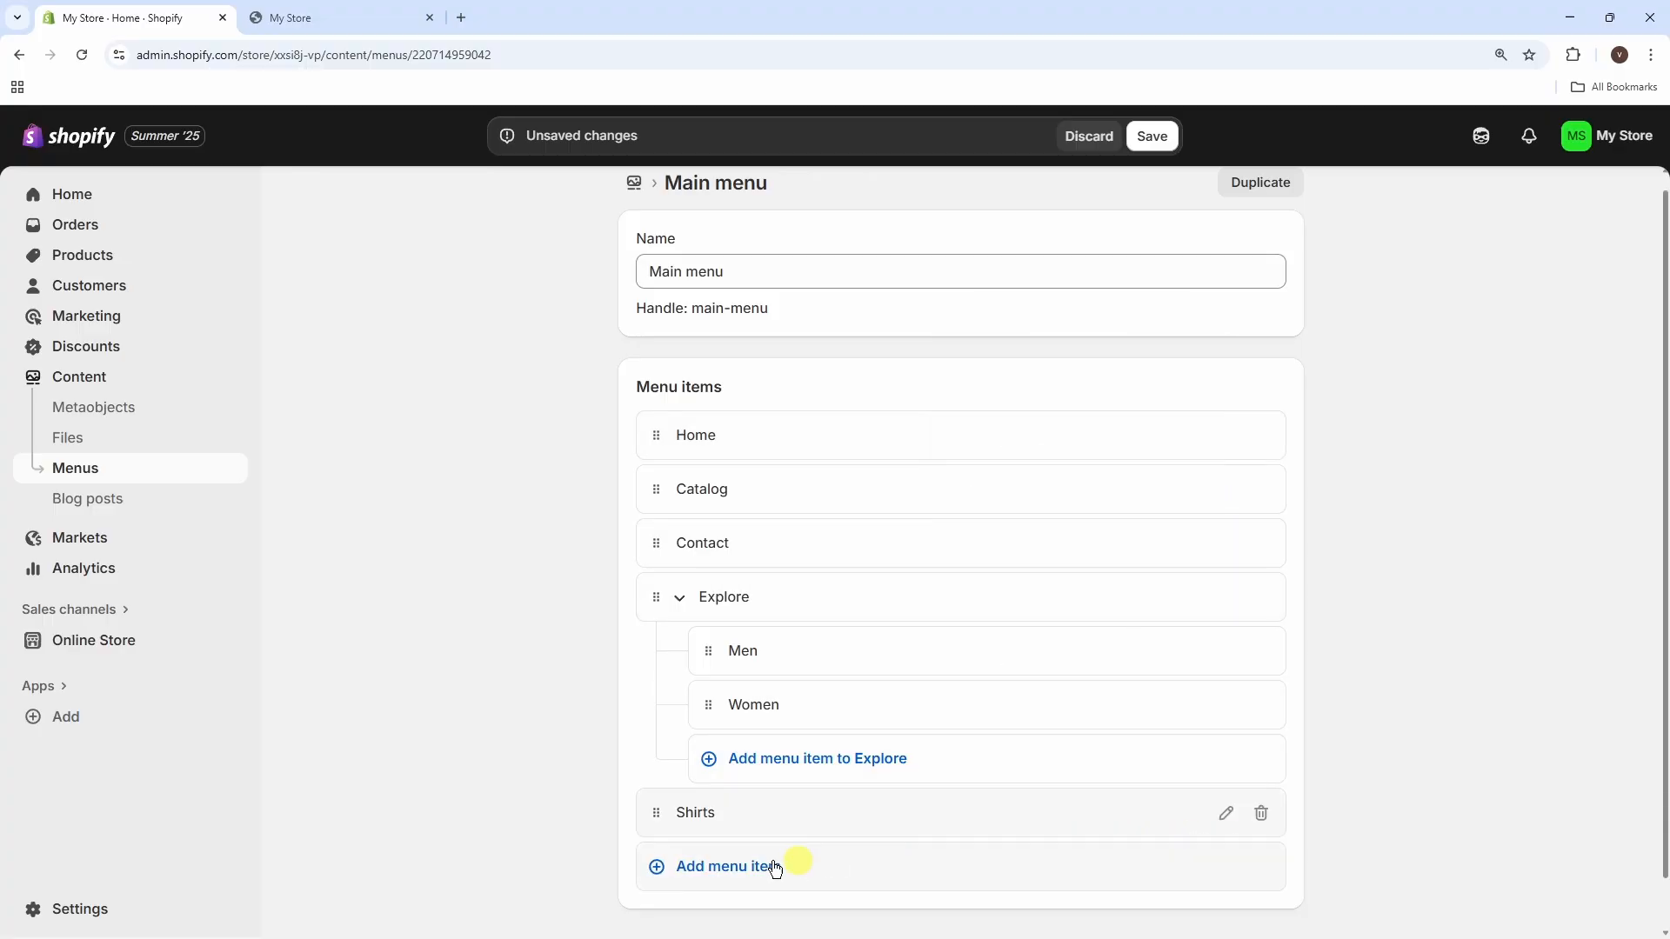
- Add a top-level menu item labelled Jeans, linked to the Jeans collection
click(706, 869)
text(Je)
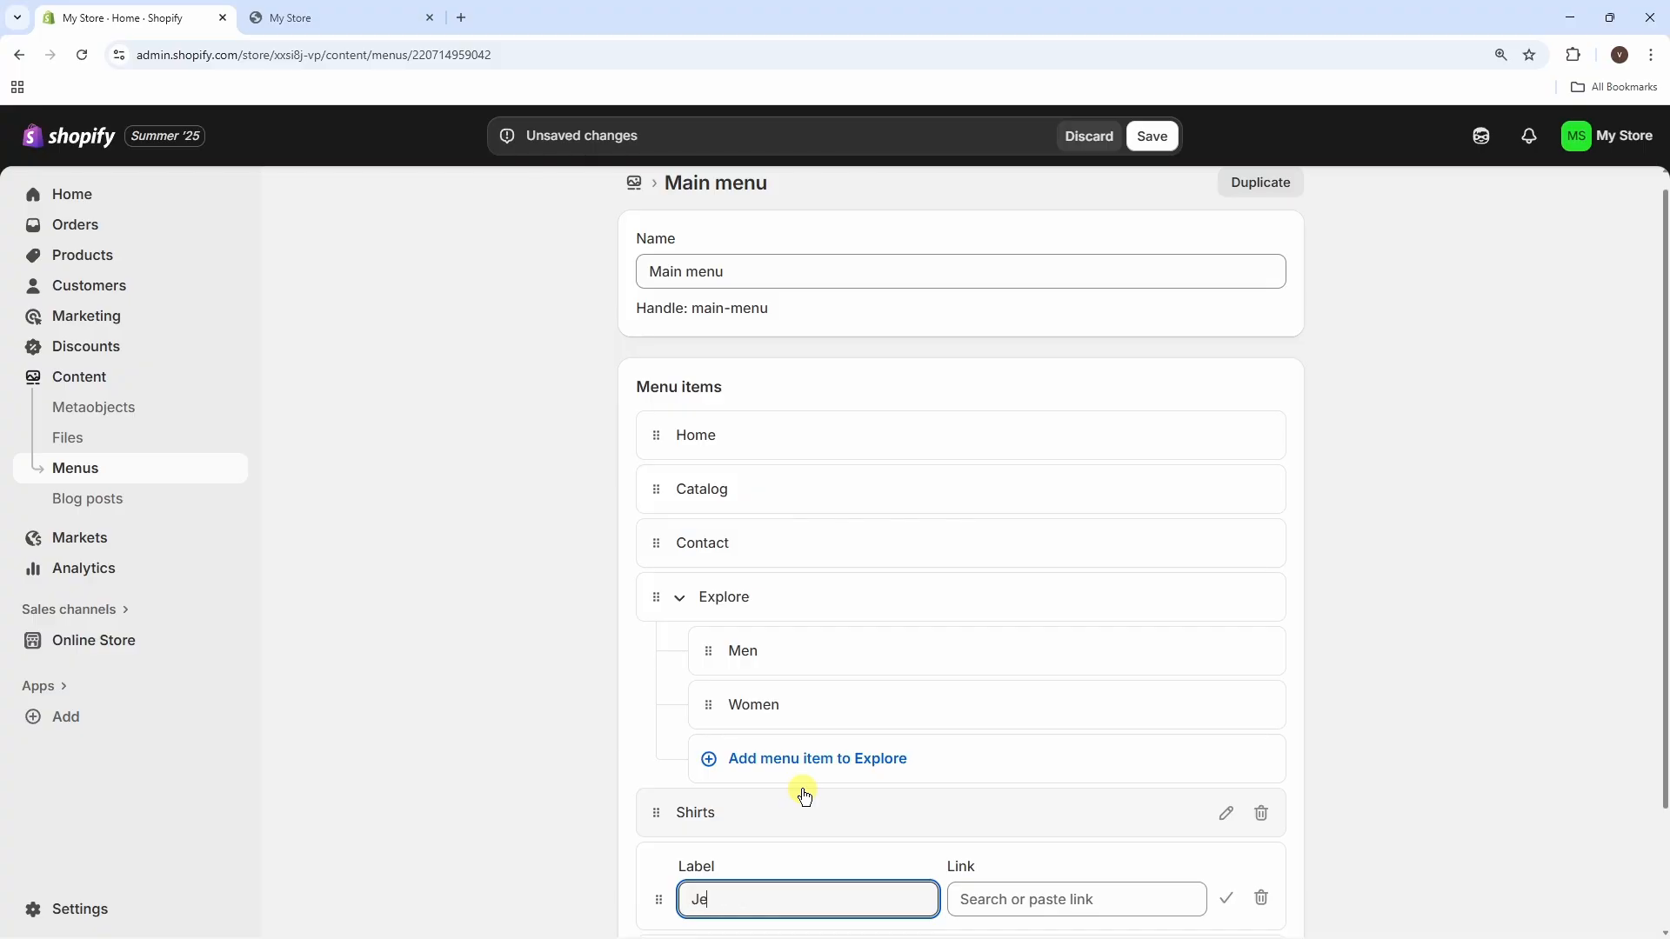
text(ans)
click(1076, 900)
click(1114, 479)
click(1131, 548)
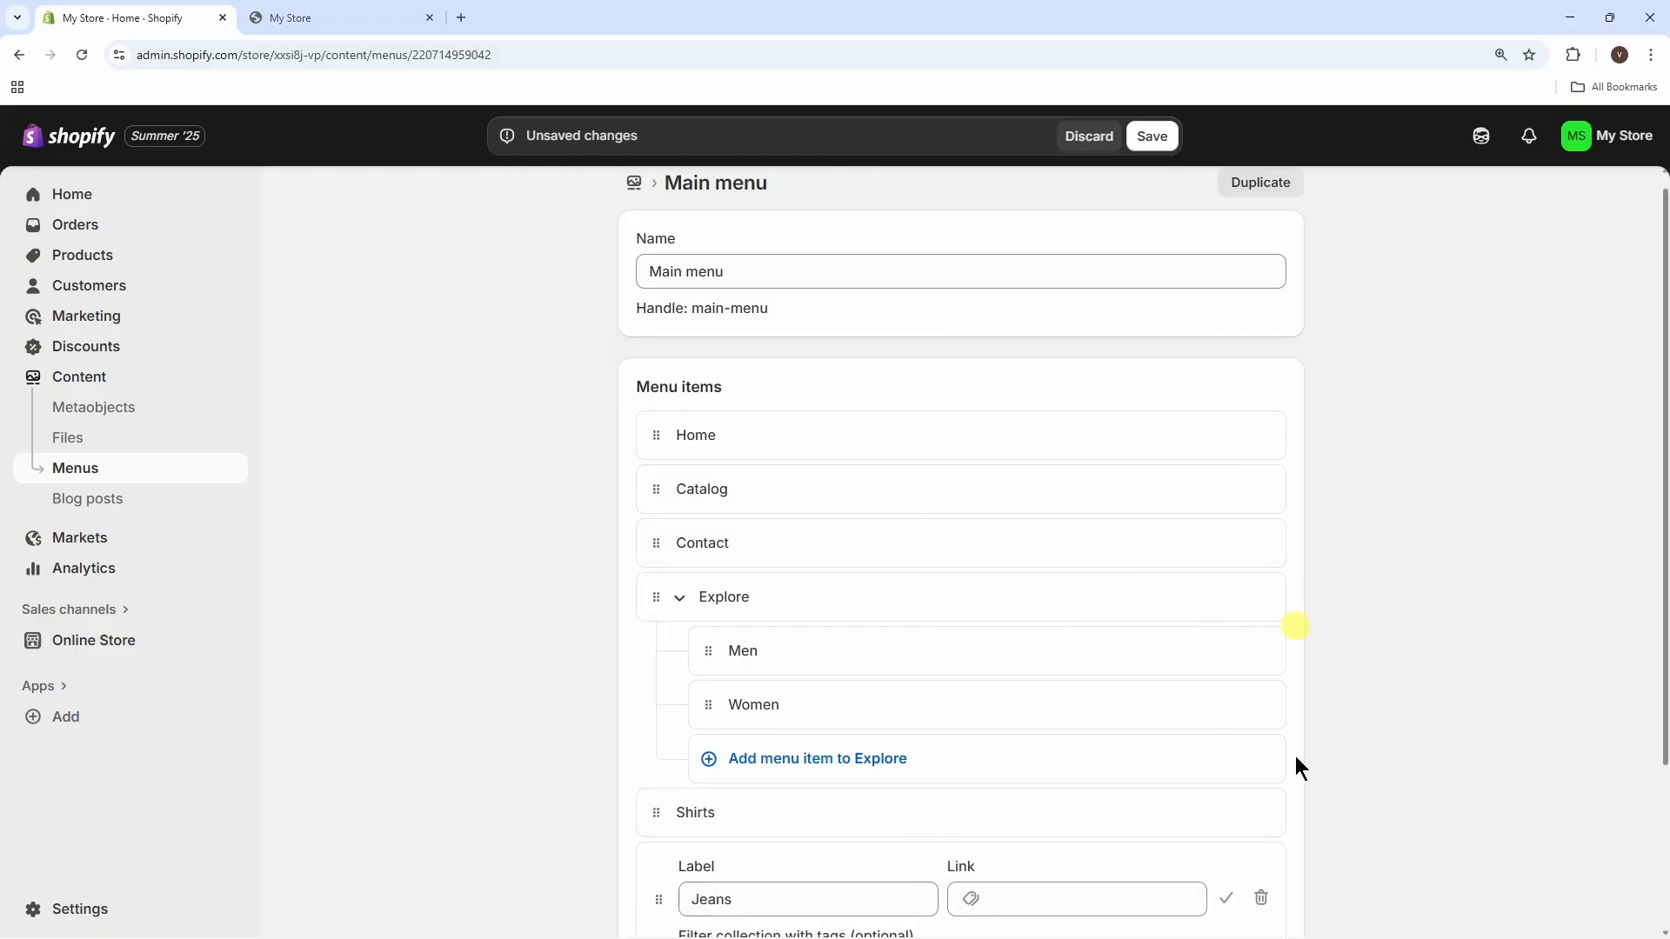
click(1226, 898)
- Nest the Shirts and Jeans items under Men as third-level menu items
scroll(1658, 722, down, 2)
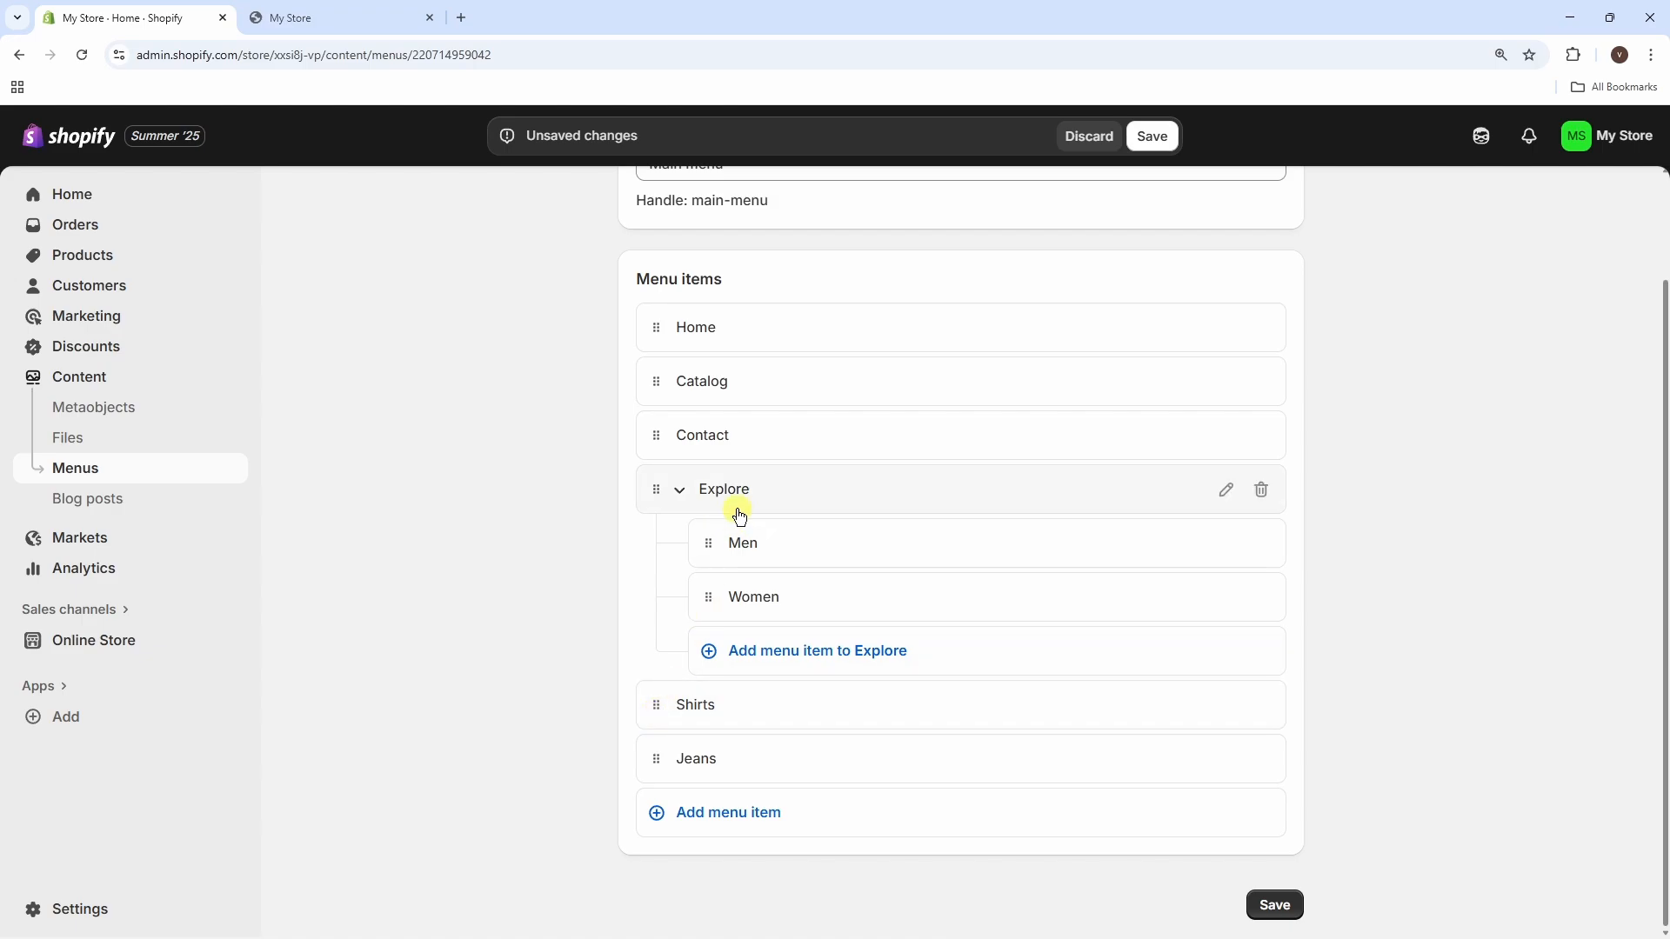
drag(657, 704, 767, 633)
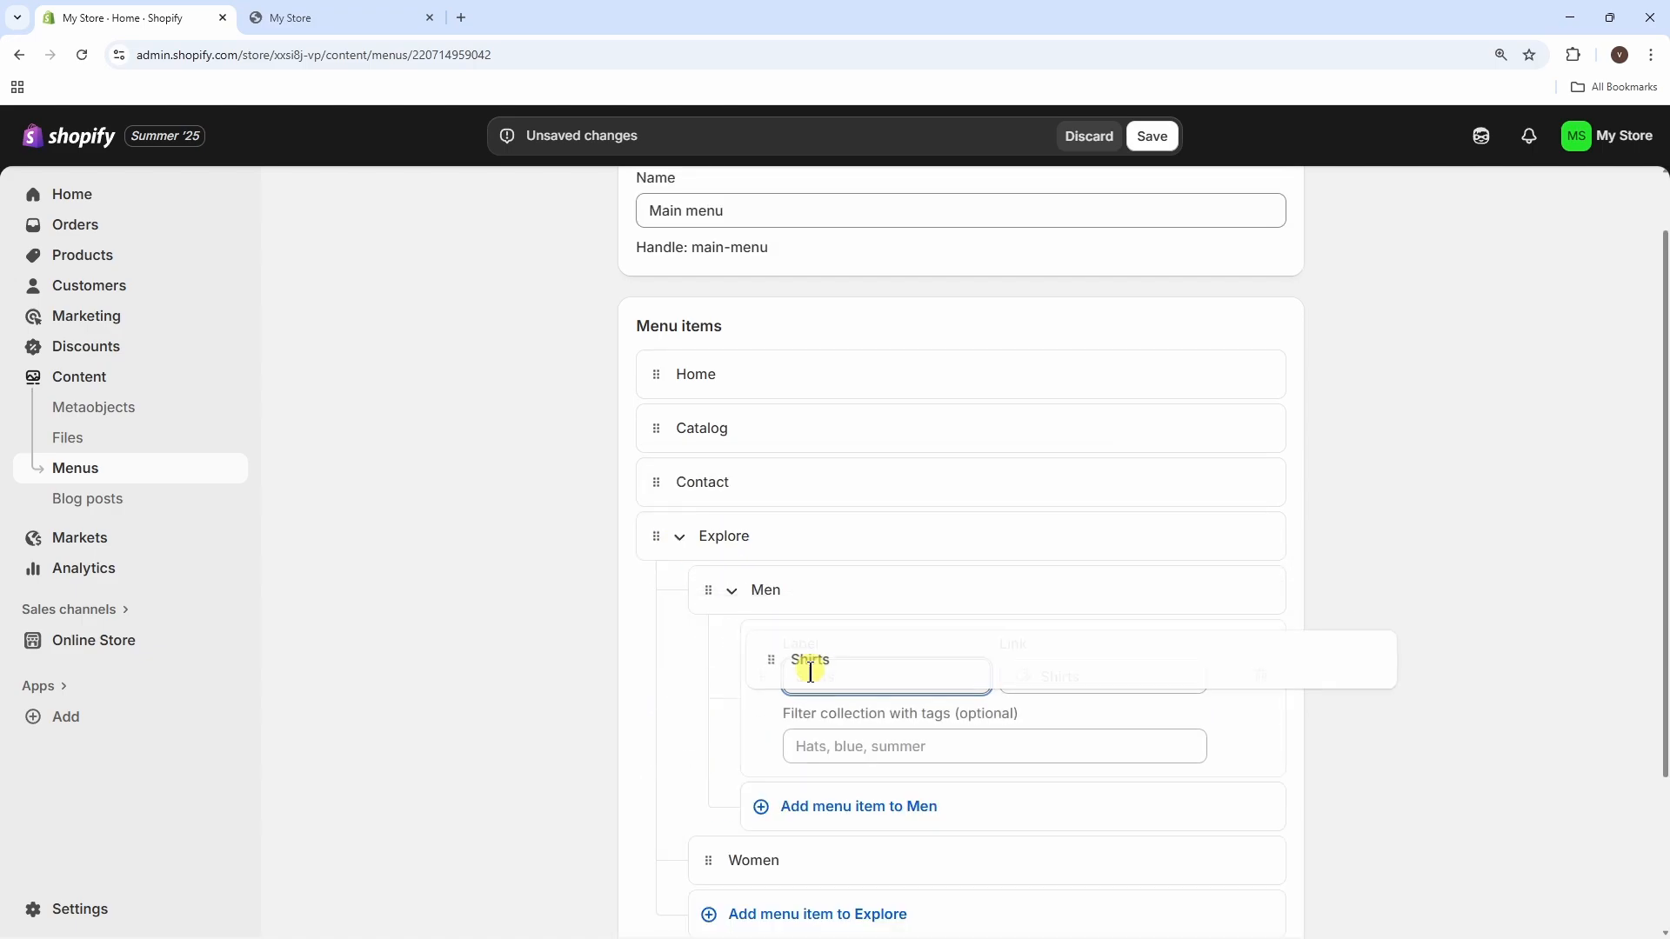
click(1226, 677)
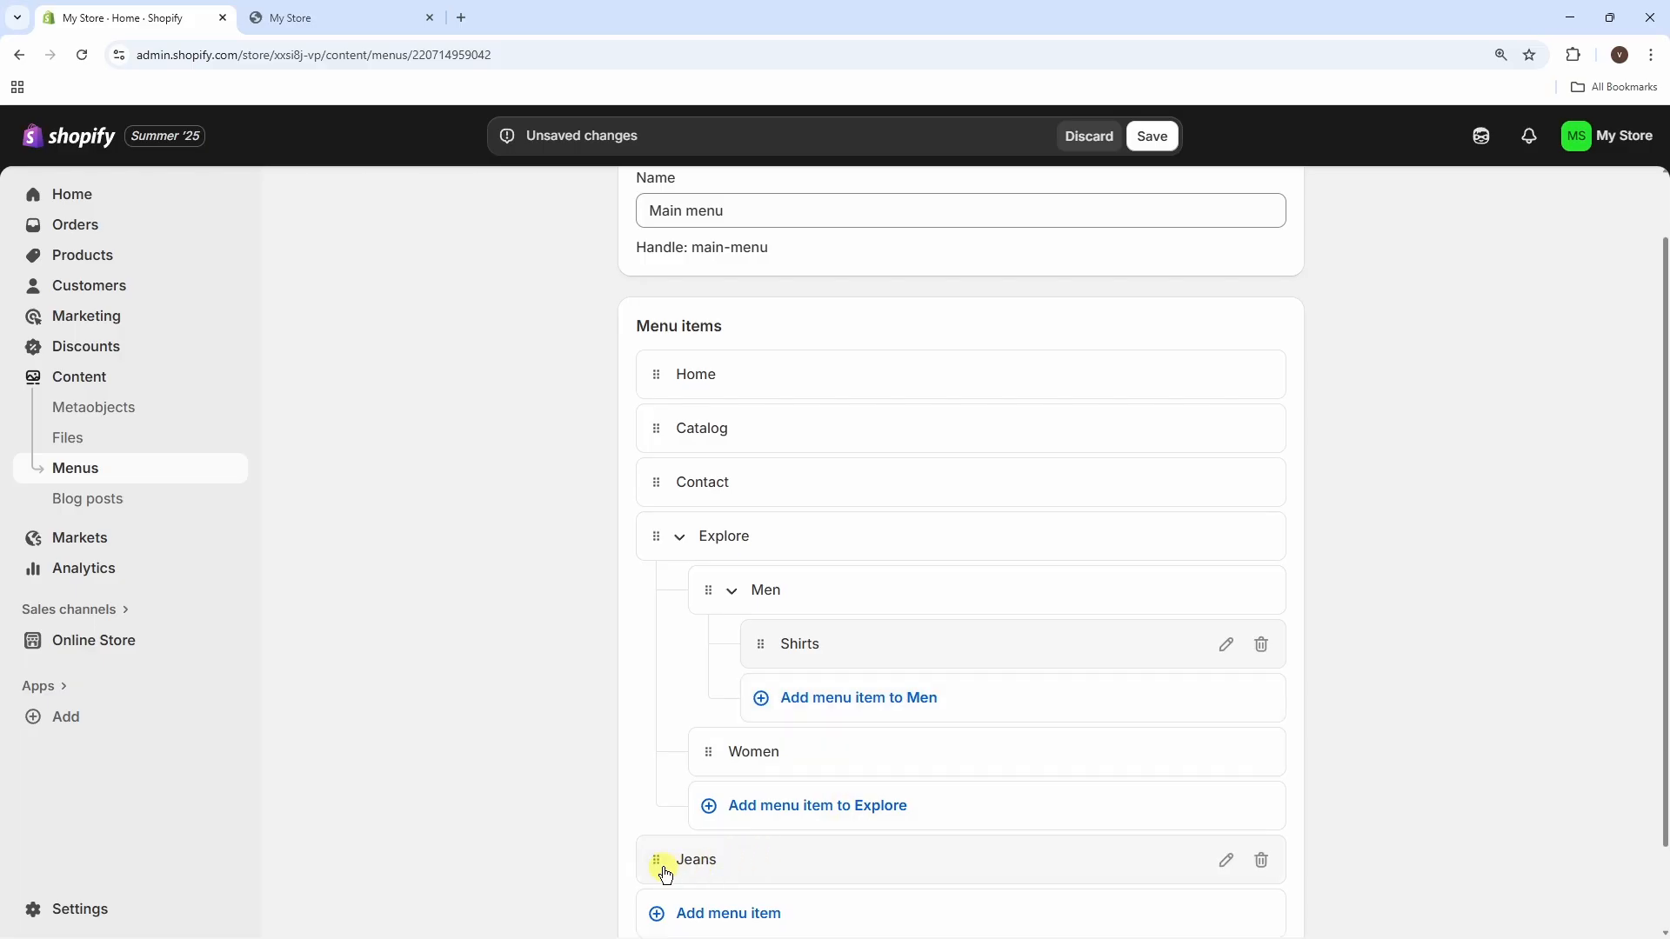
drag(664, 868, 781, 693)
click(1222, 729)
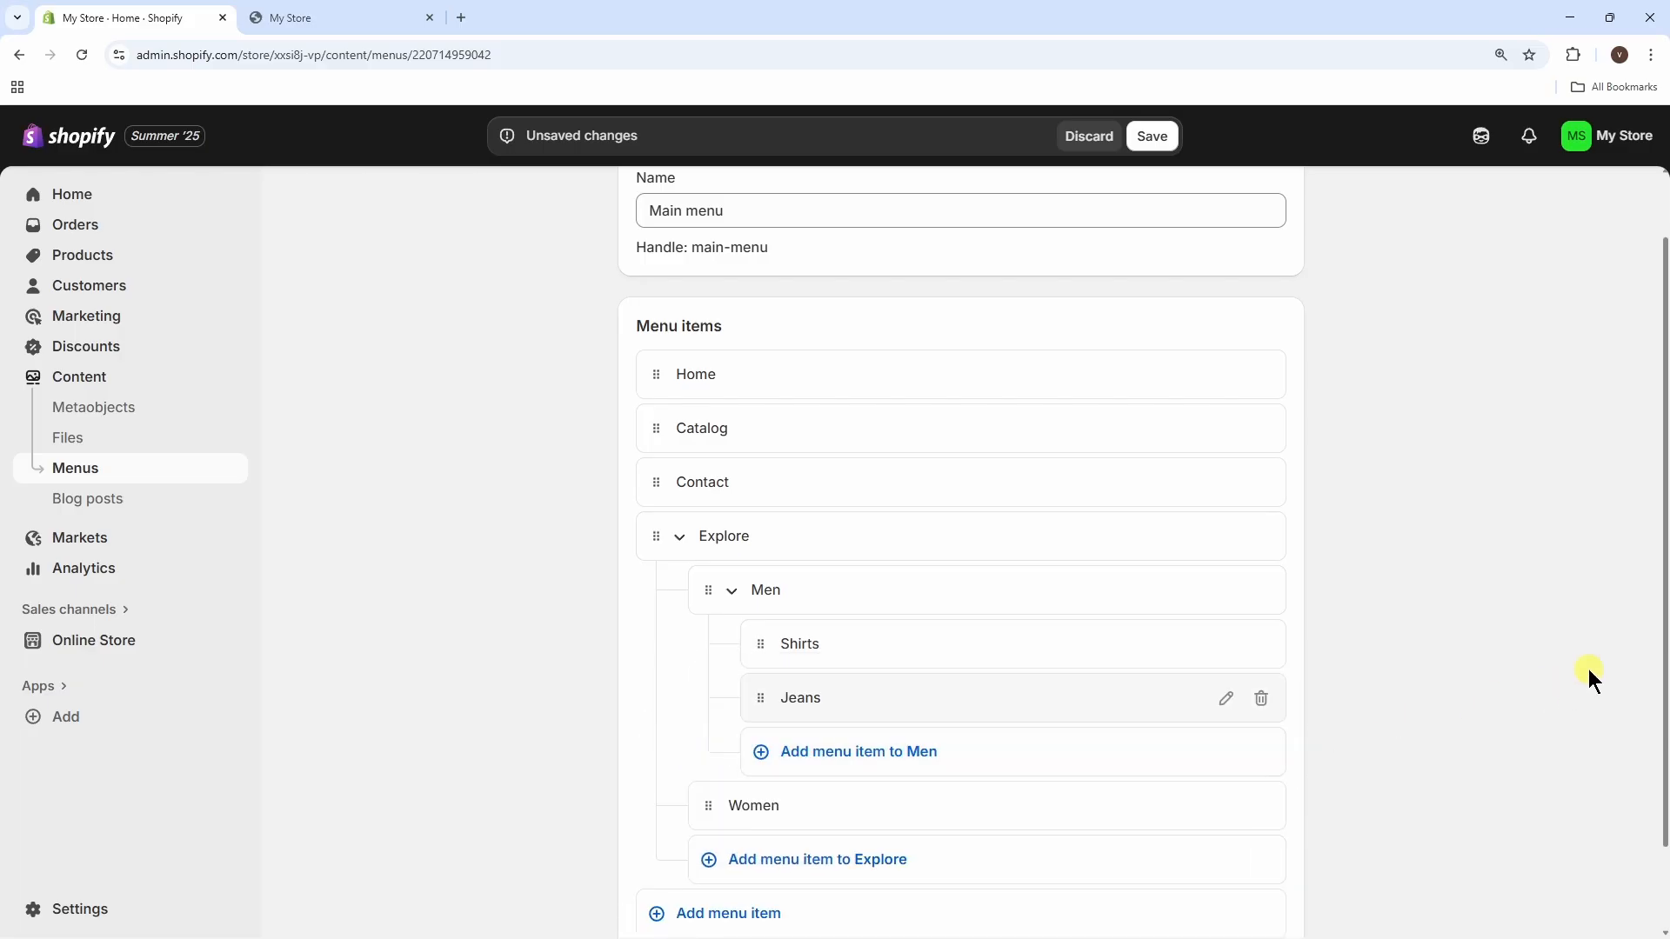
- Add a top-level menu item labelled Shorts, linked to the Shorts collection
scroll(1662, 755, down, 2)
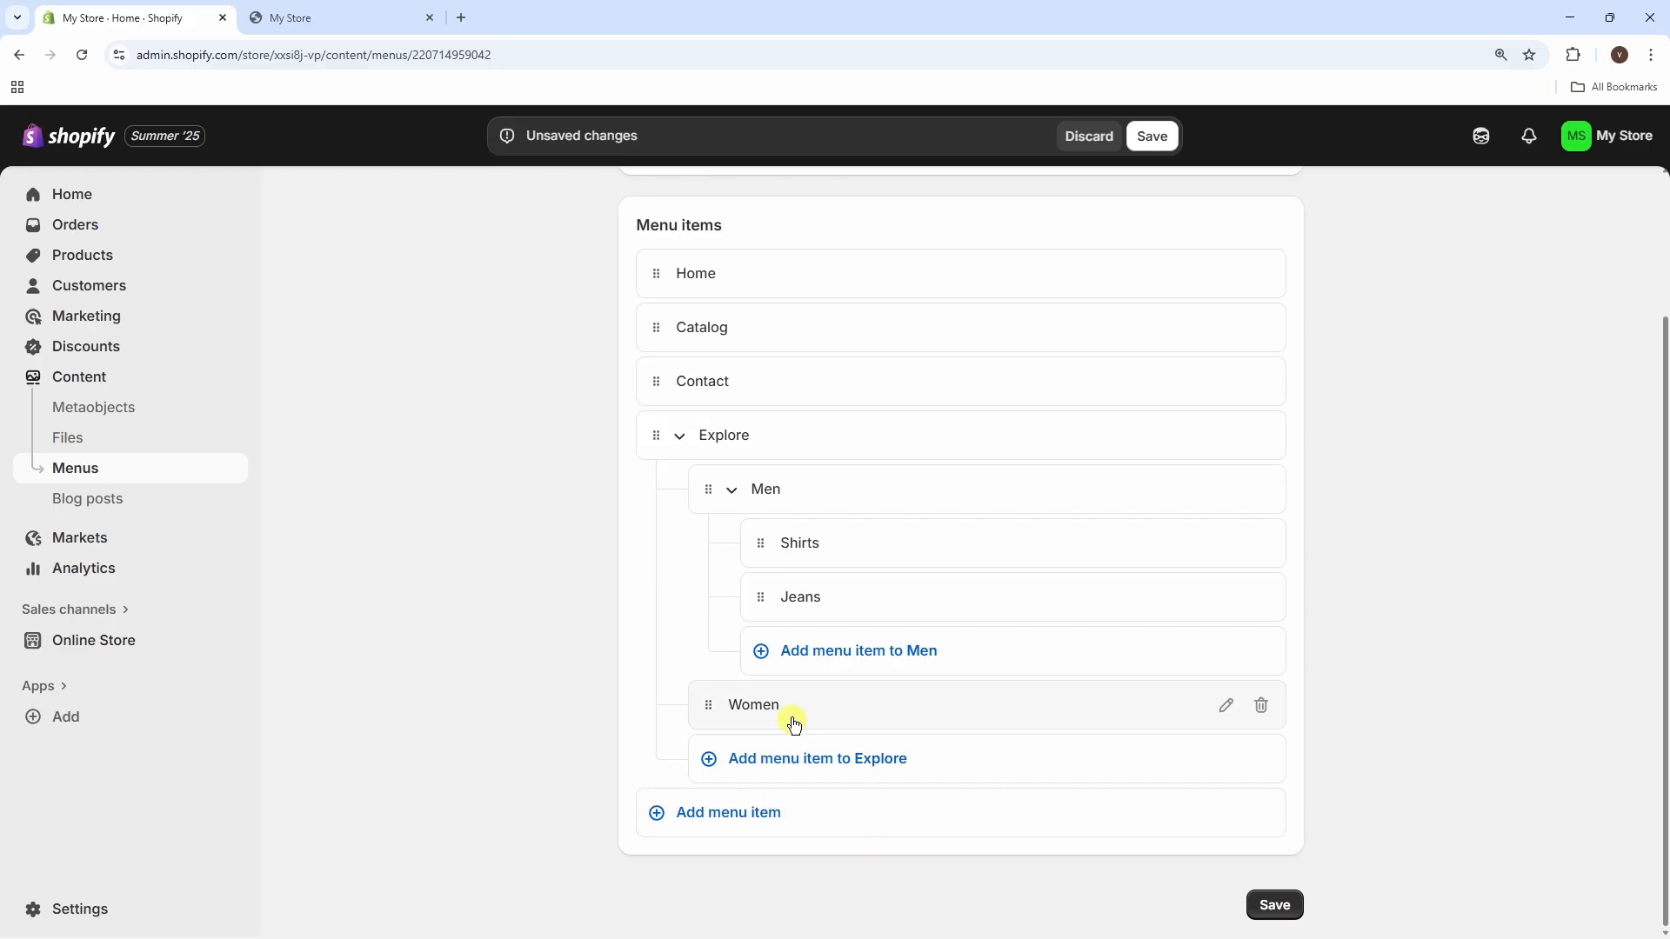
click(708, 809)
text(Shorts)
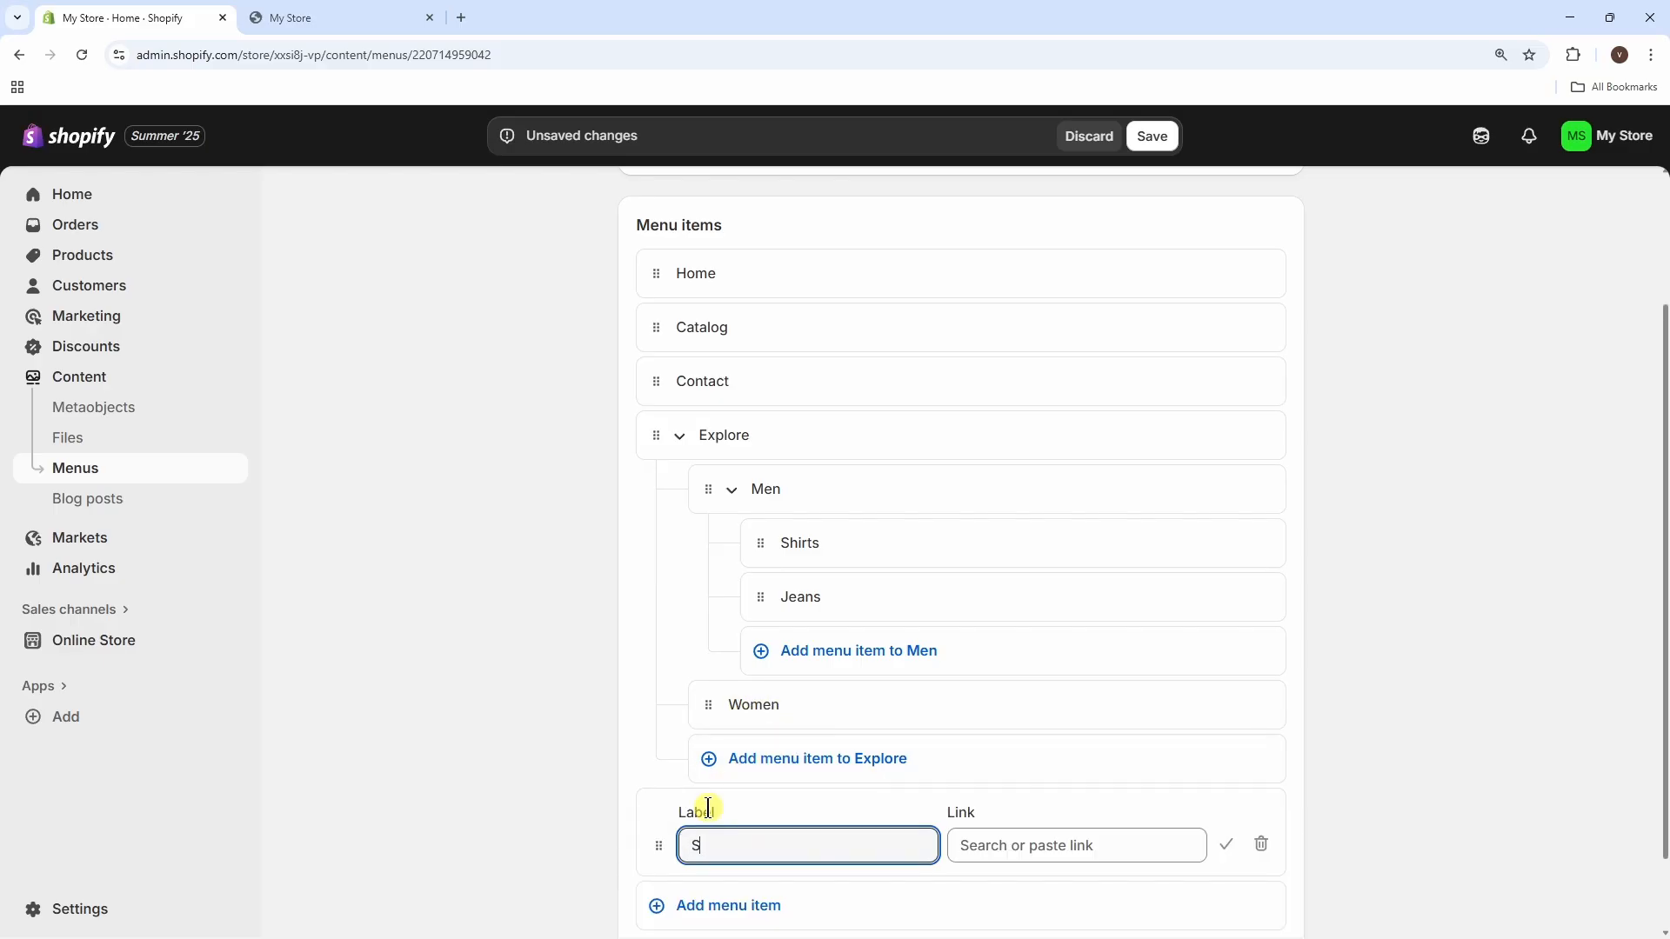
click(1076, 846)
click(1107, 423)
click(1026, 623)
- Add a top-level menu item labelled T-Shirts, linked to the T-Shirts collection
click(748, 866)
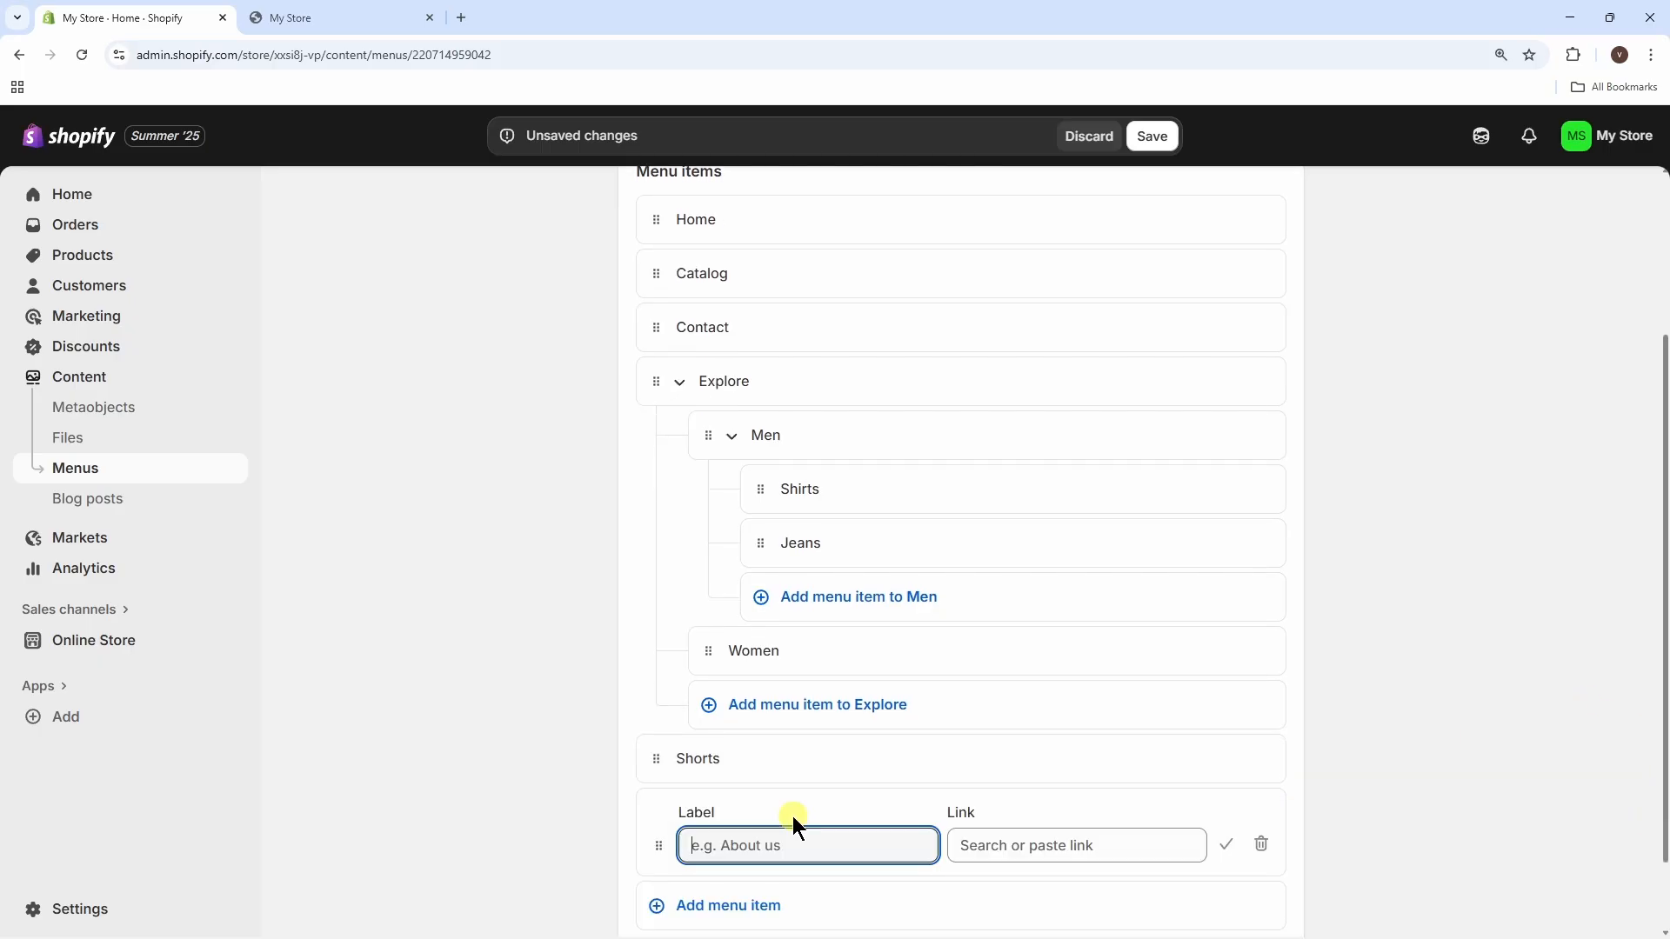
text(T-Shirts)
click(1044, 845)
click(1177, 426)
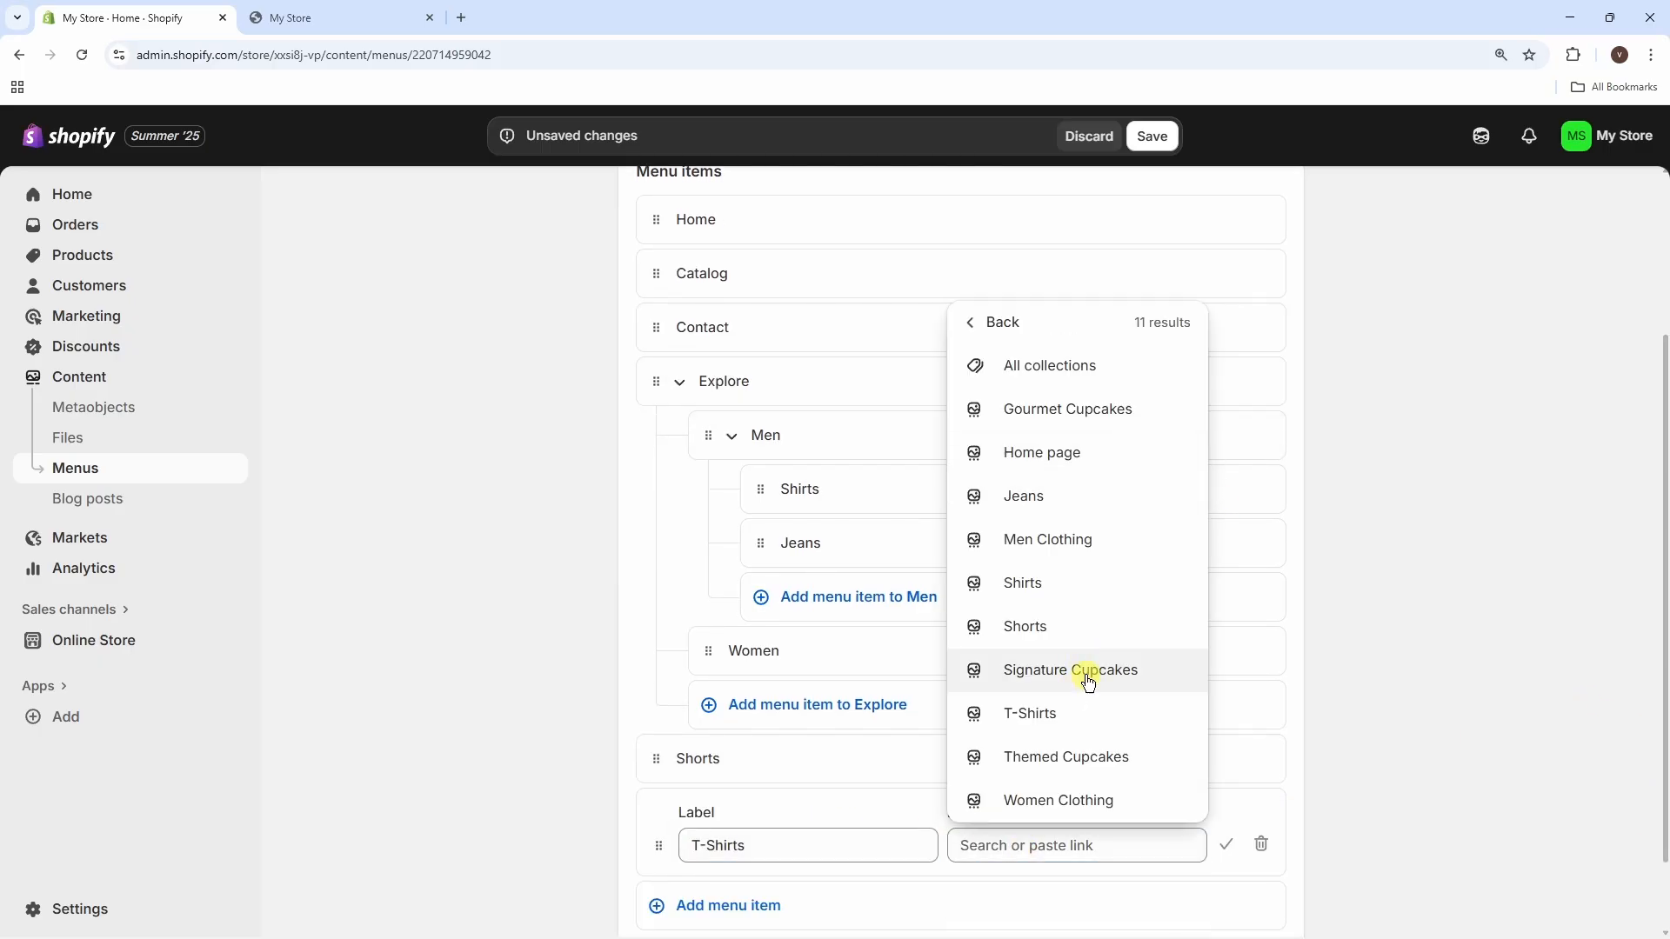
click(1031, 712)
click(1227, 844)
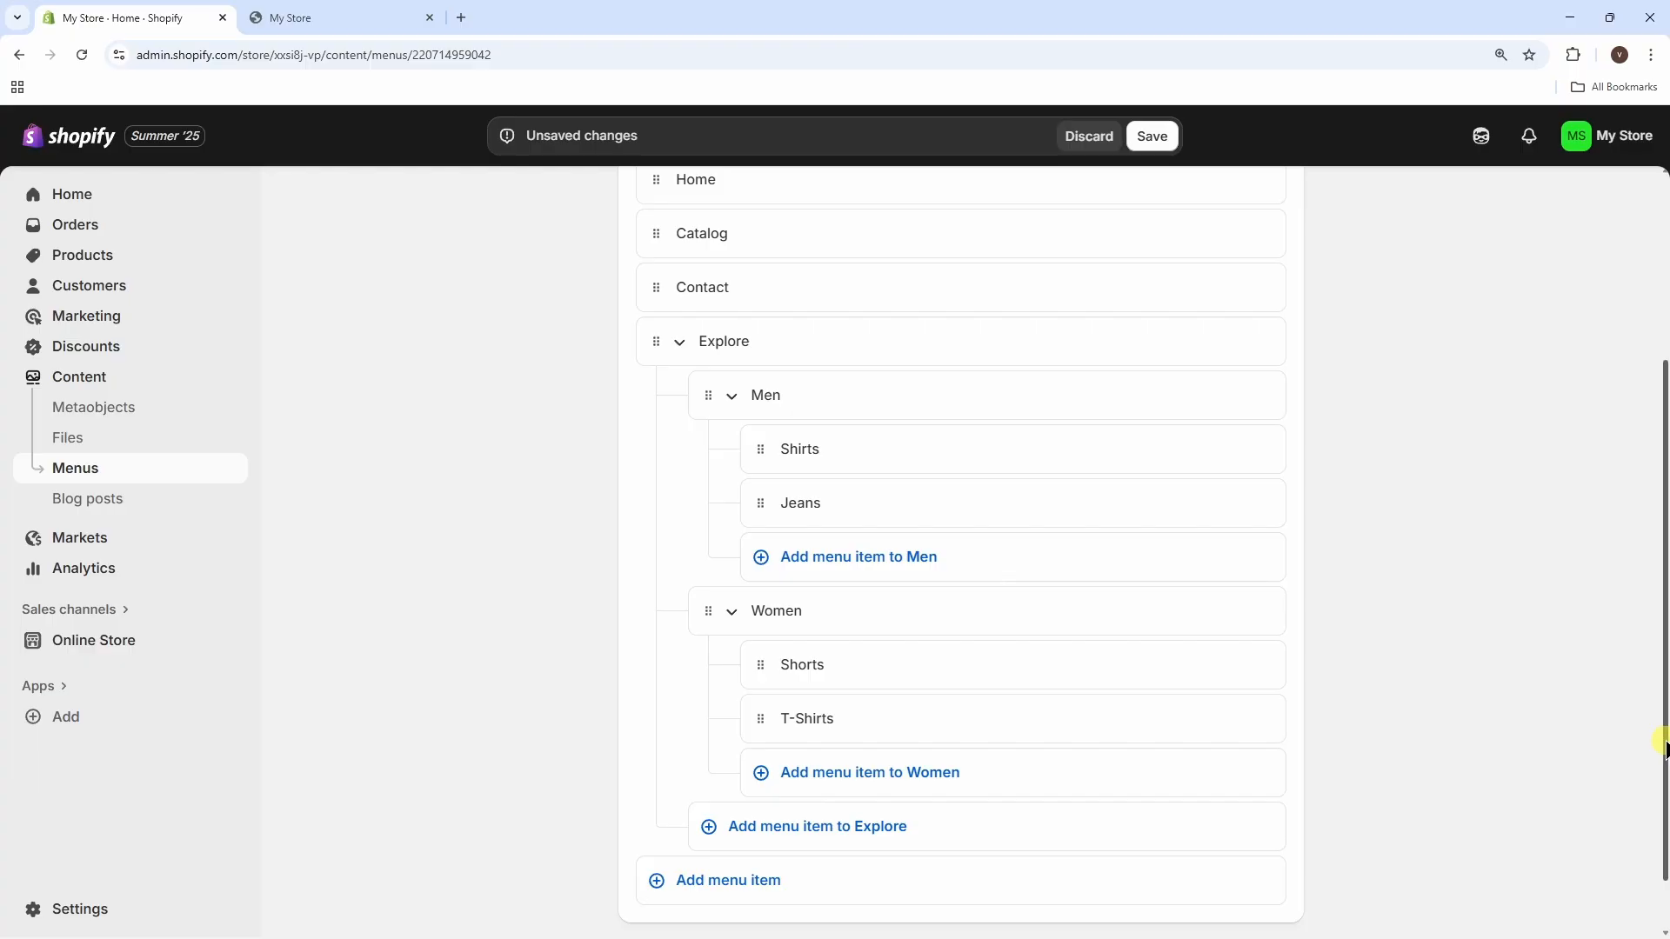
- Save the changes made to the Main menu
scroll(1661, 744, down, 2)
click(1275, 905)
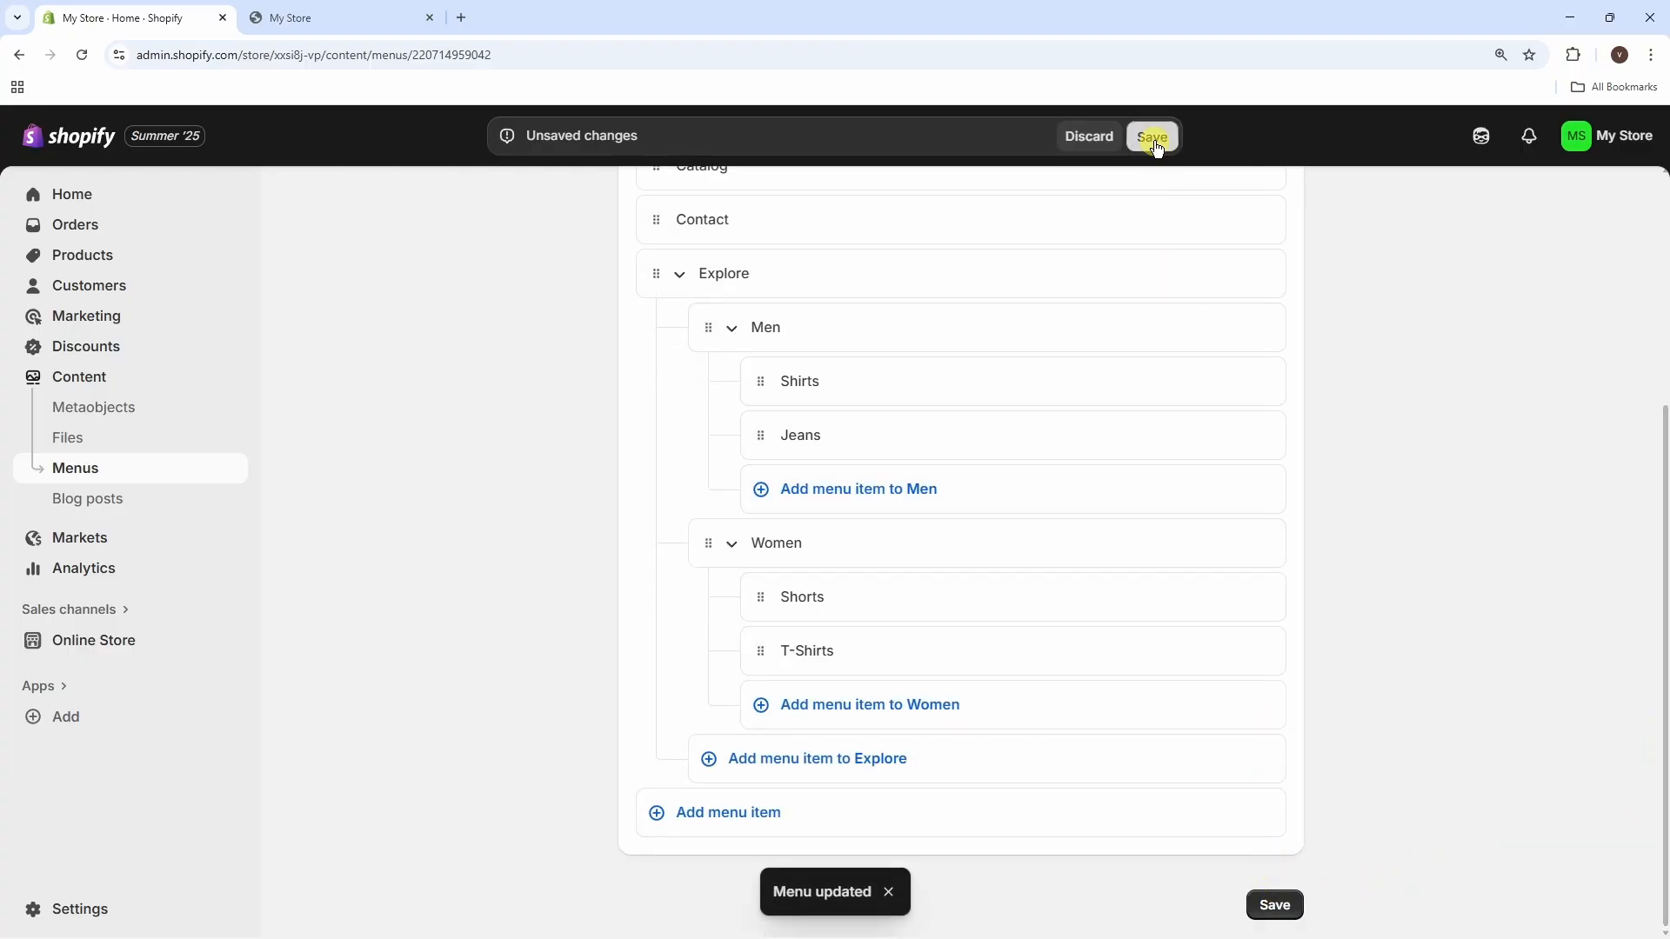
- Save the Main menu with Shorts and T-Shirts nested under Women
click(1153, 137)
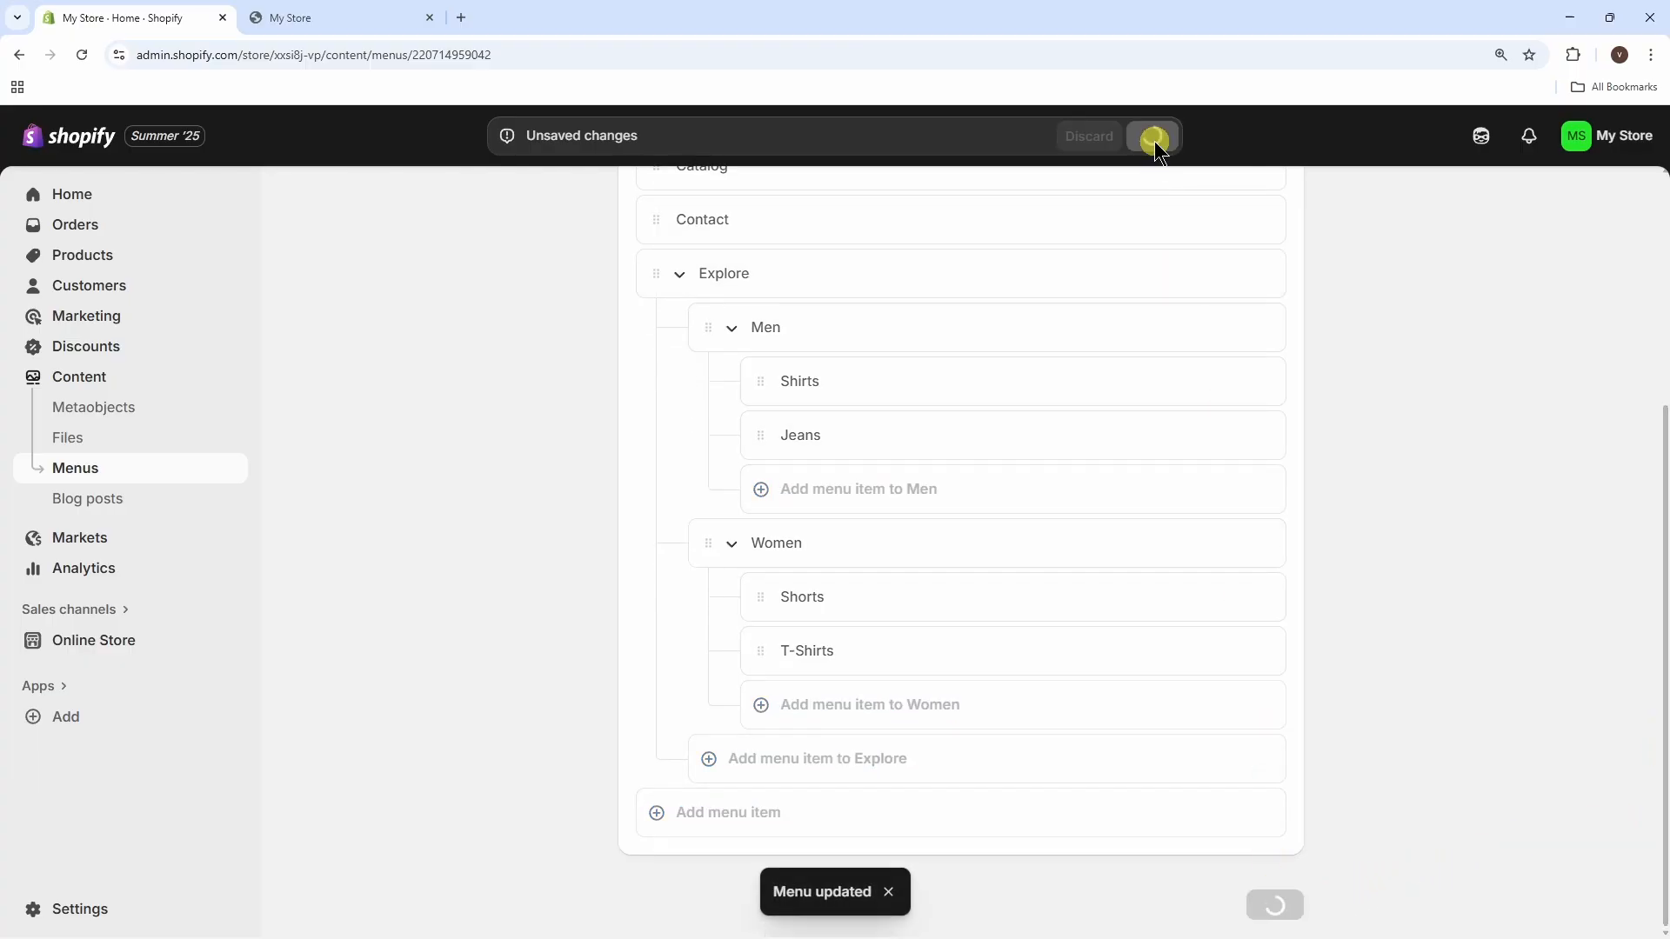
- Switch to the storefront preview and check the Explore dropdown by expanding its Men and Women submenus, closing the dropdown at the end
click(361, 15)
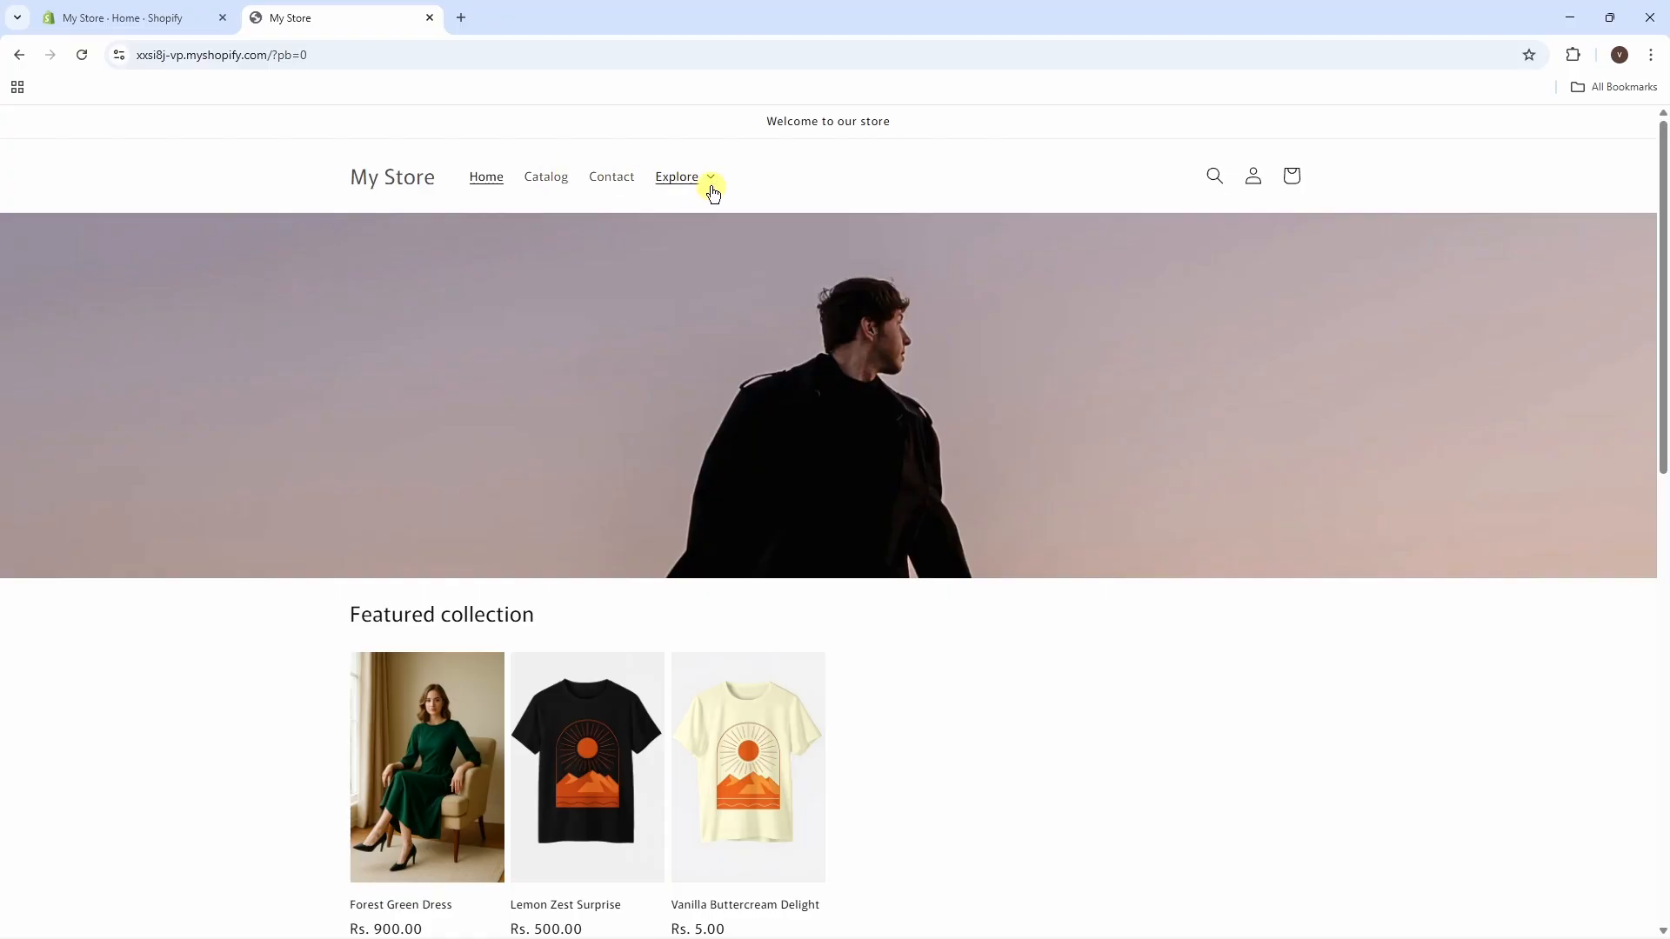
click(713, 184)
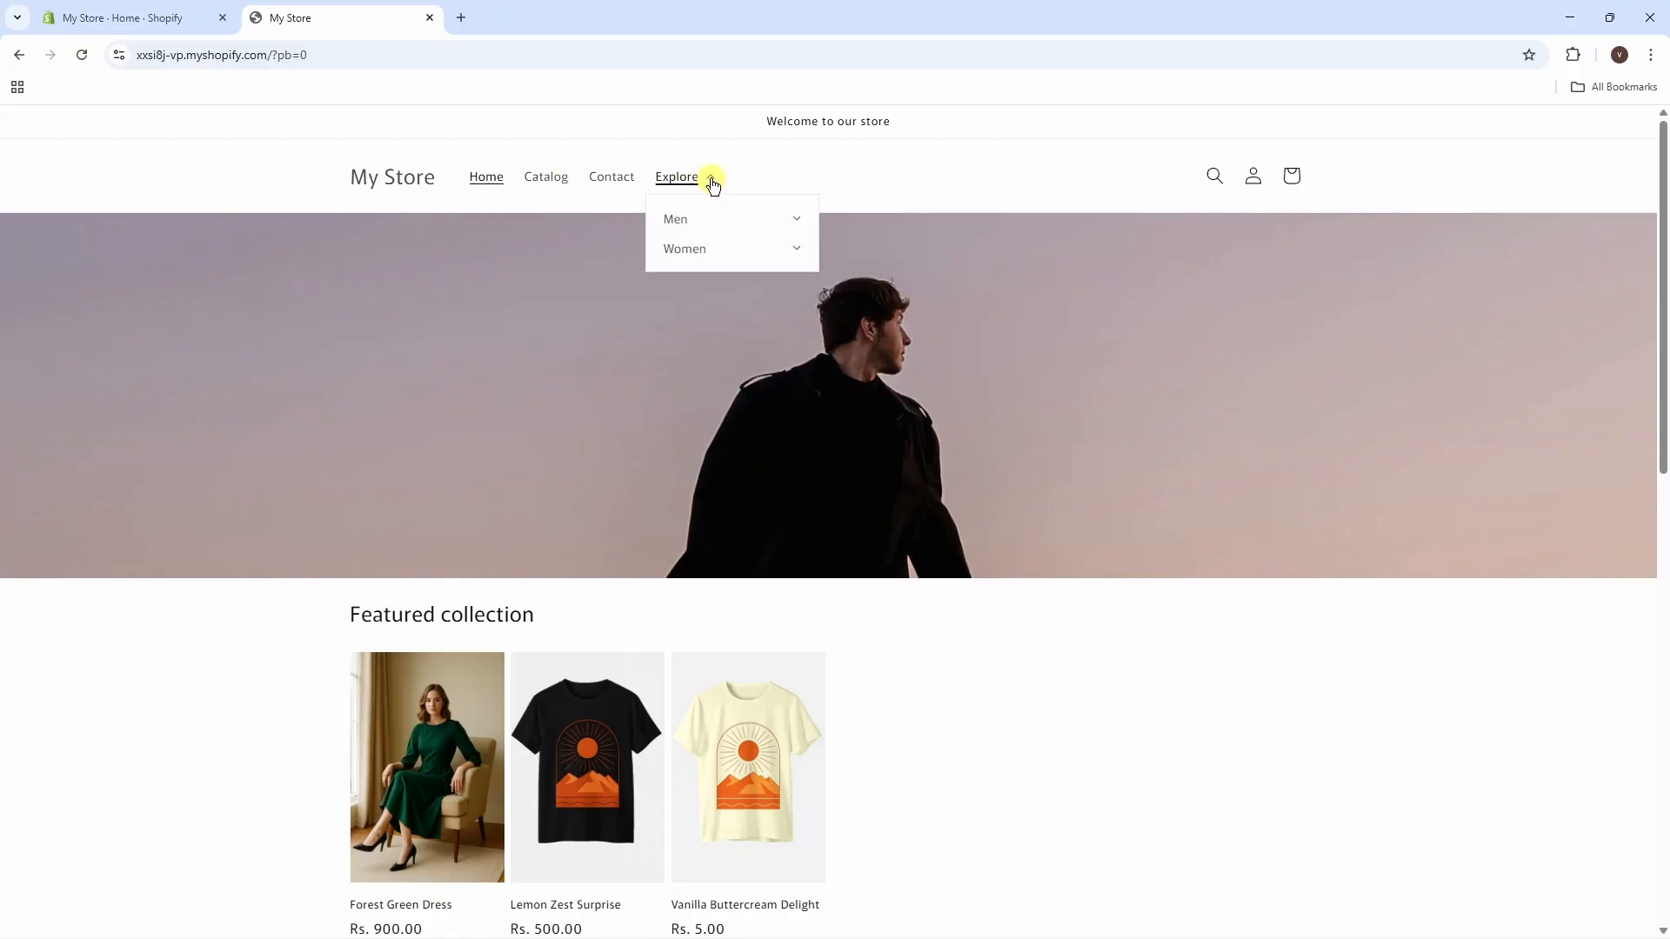
click(798, 228)
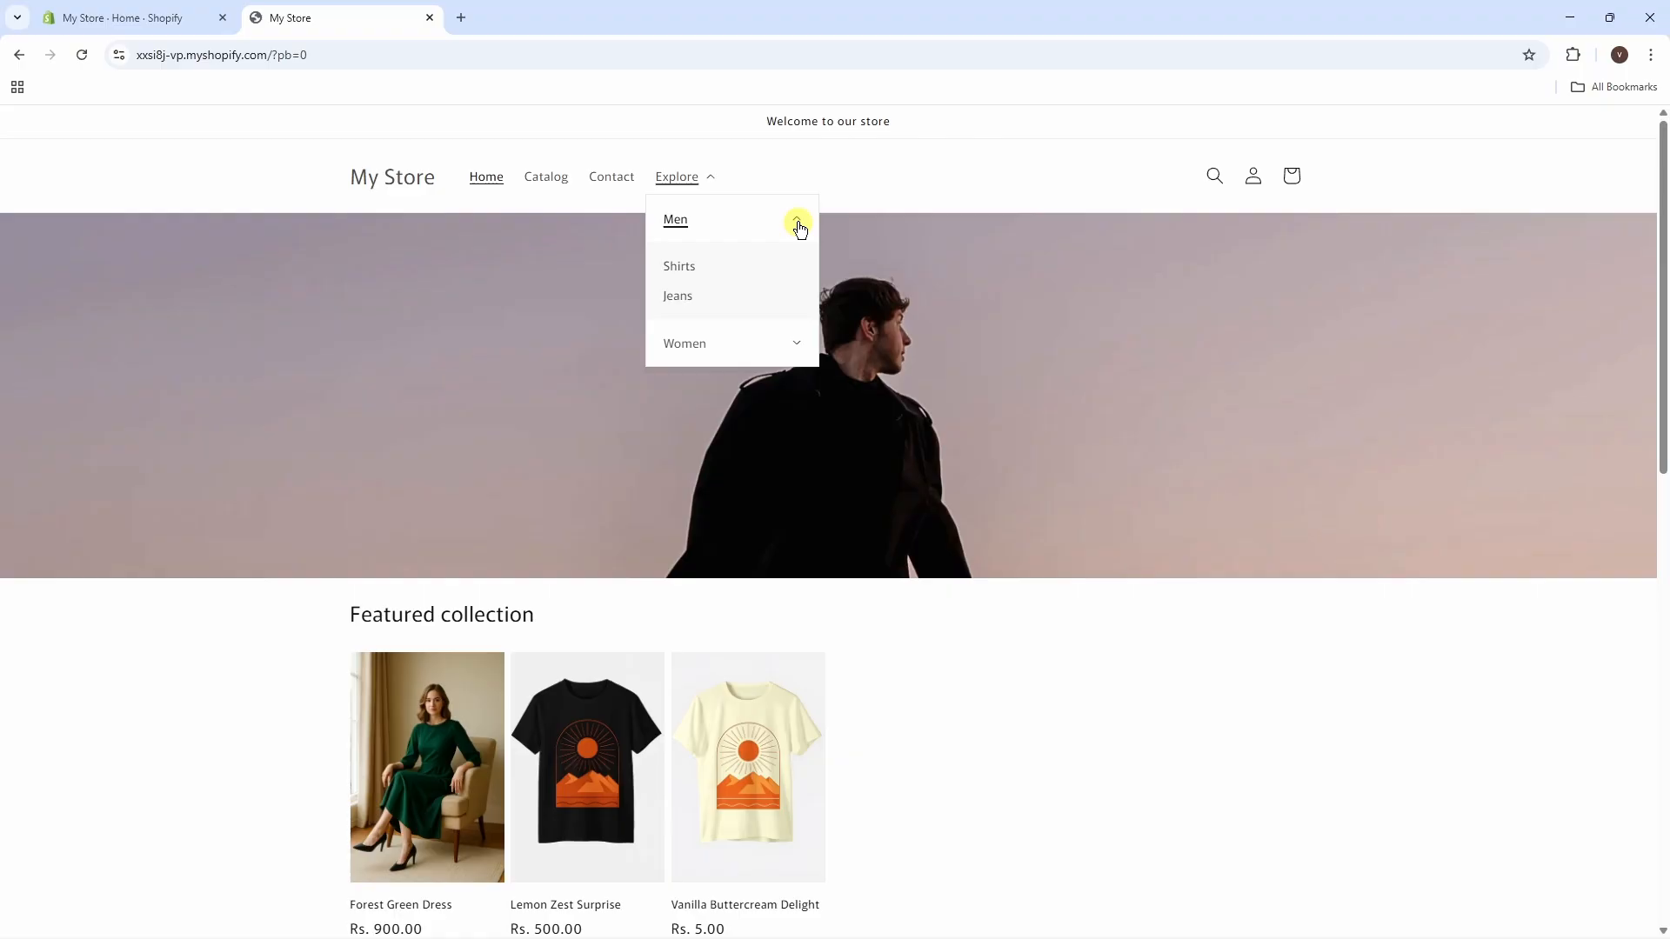
click(797, 228)
click(796, 250)
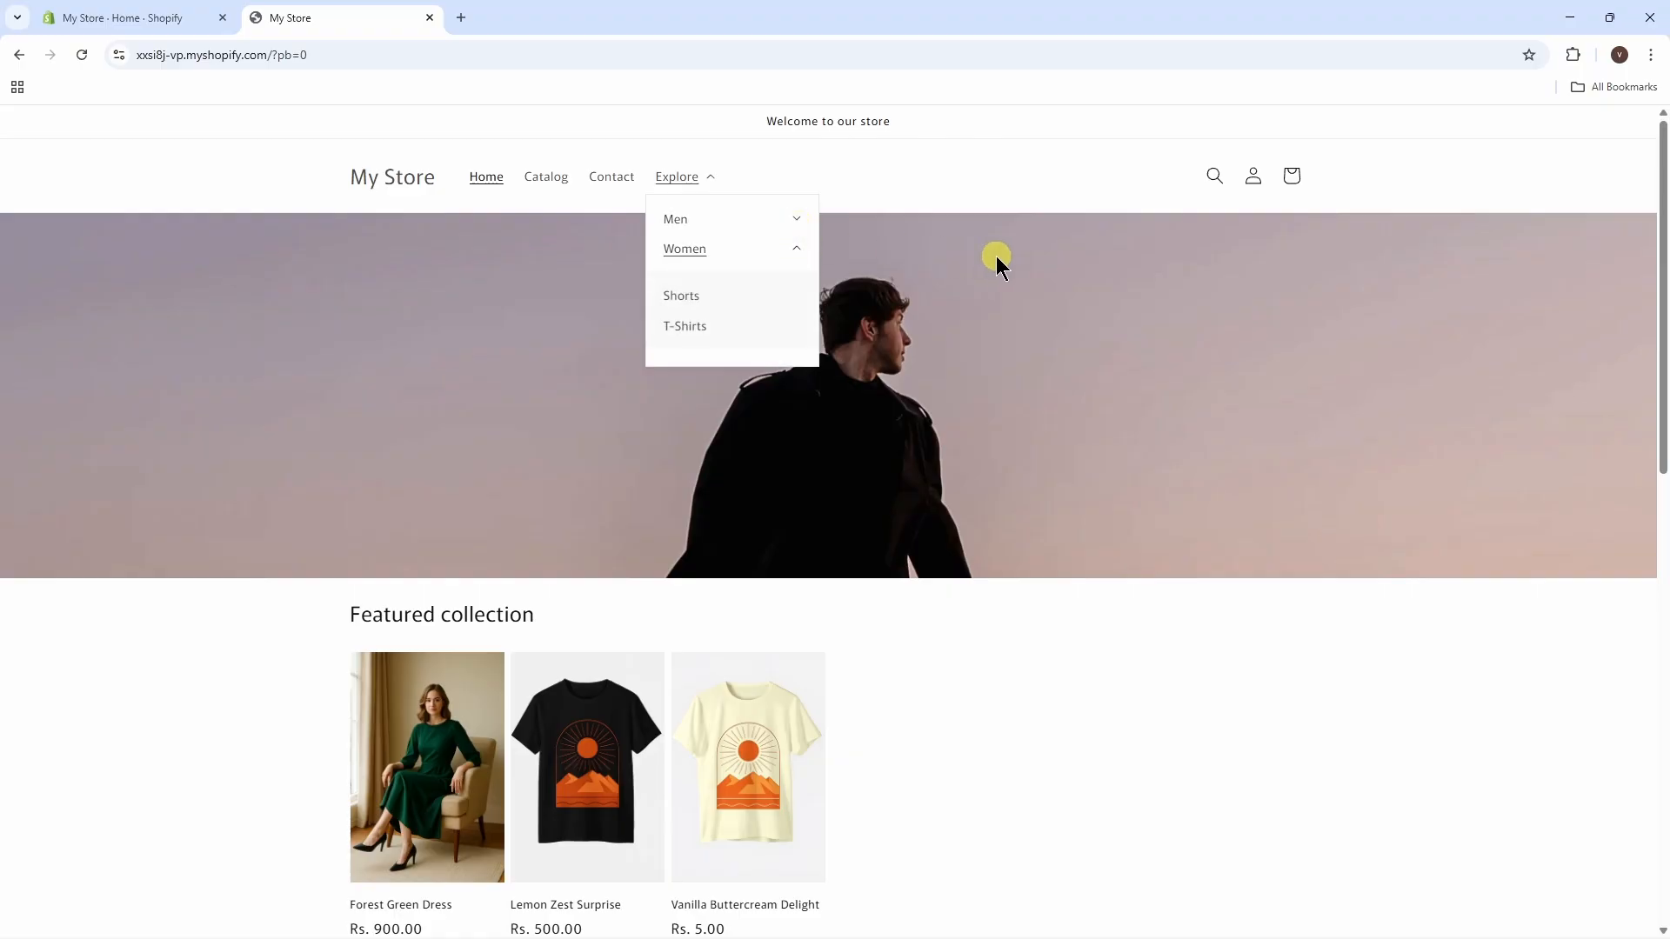
click(899, 190)
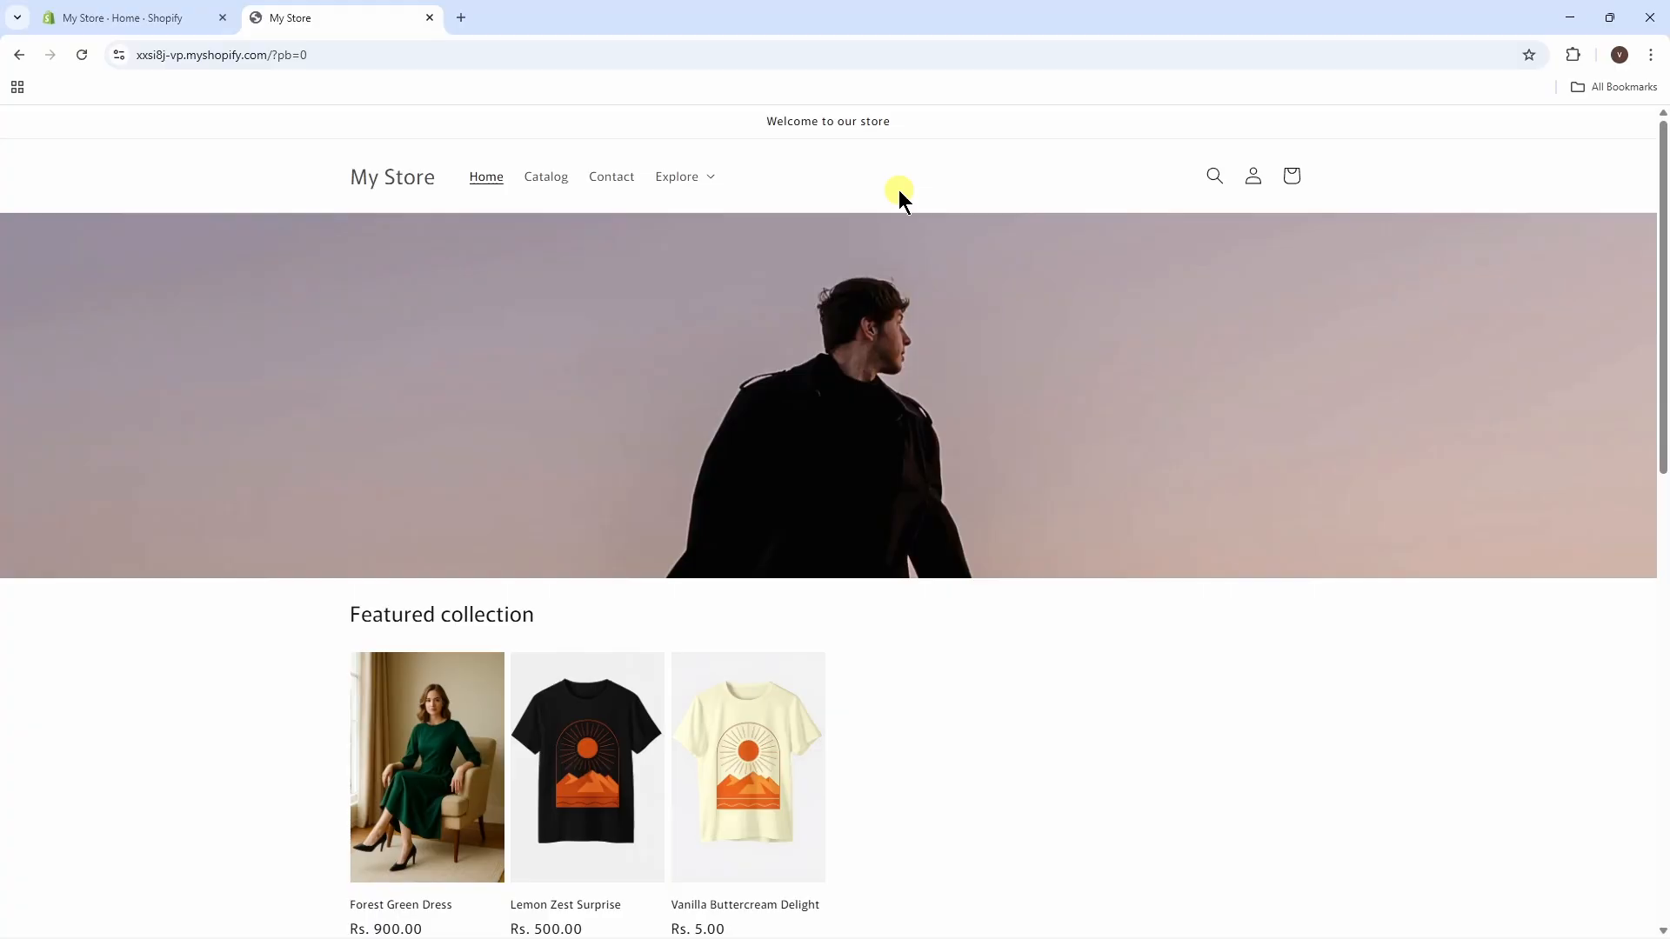